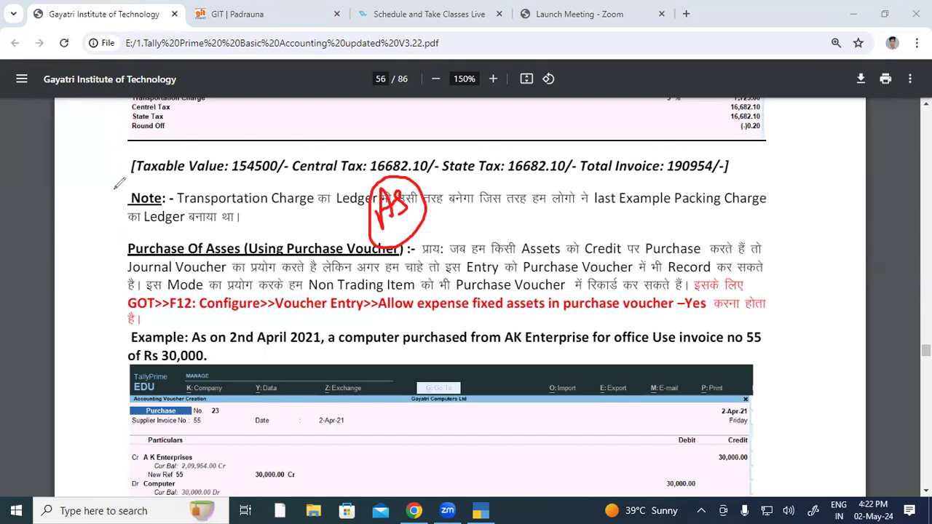
# Step: Underline the key phrases about recording assets in a purchase voucher, circle Yes in the F12 configuration path, and clear the markings
pyautogui.moveTo(134, 275); pyautogui.dragTo(169, 273)
pyautogui.moveTo(446, 274); pyautogui.dragTo(519, 273)
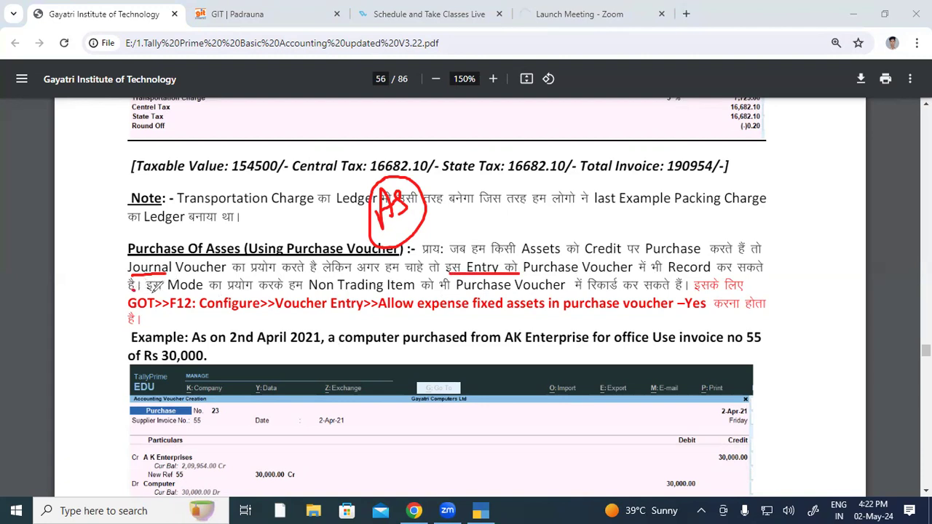
pyautogui.moveTo(146, 291); pyautogui.dragTo(161, 291)
pyautogui.moveTo(245, 294); pyautogui.dragTo(653, 293)
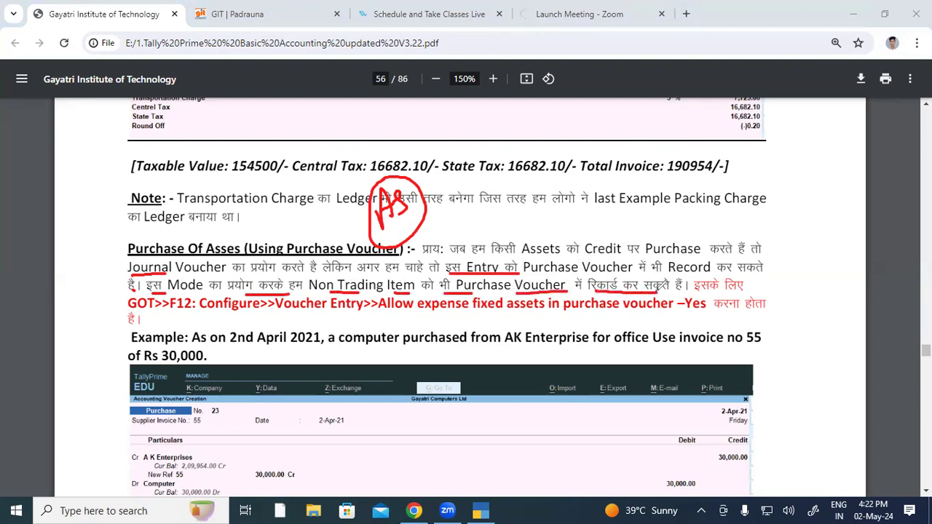
pyautogui.moveTo(324, 294); pyautogui.dragTo(418, 293)
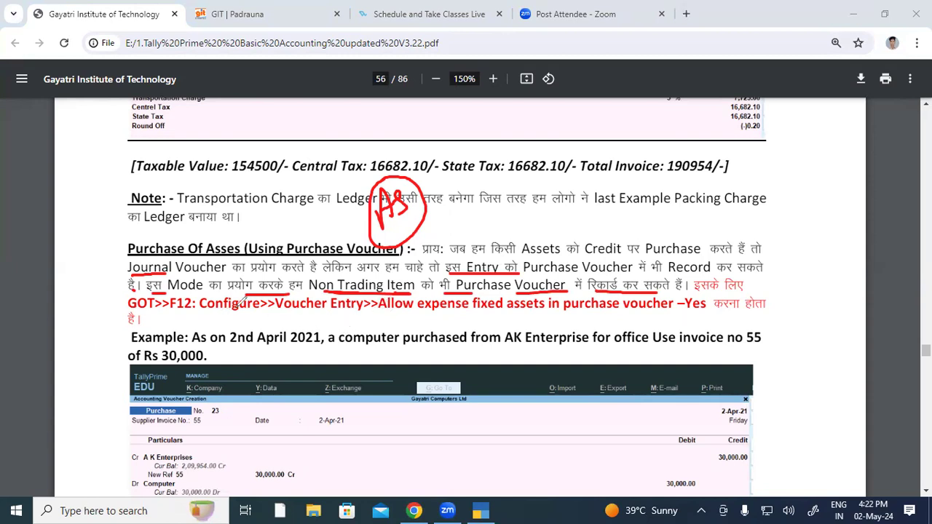
pyautogui.moveTo(191, 315)
pyautogui.mouseDown()
pyautogui.moveTo(674, 309)
pyautogui.moveTo(695, 285)
pyautogui.mouseUp()
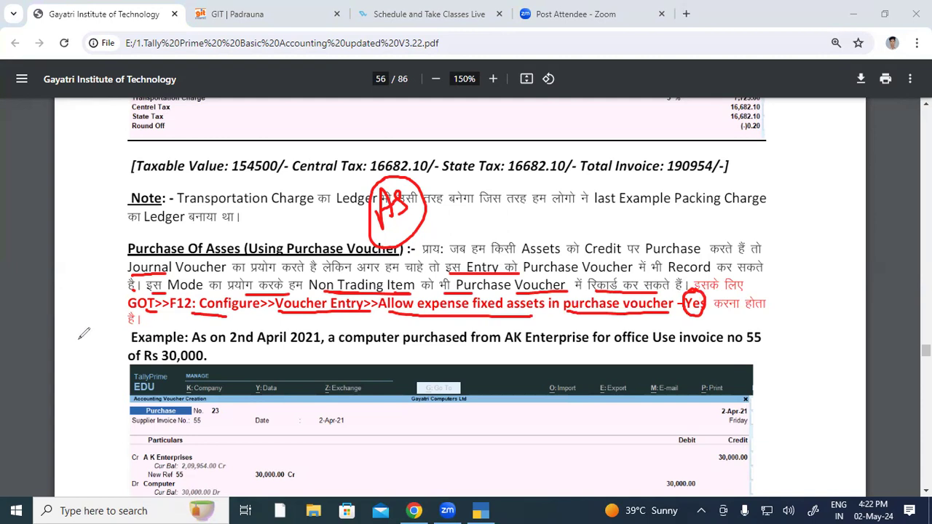
pyautogui.press('Escape')
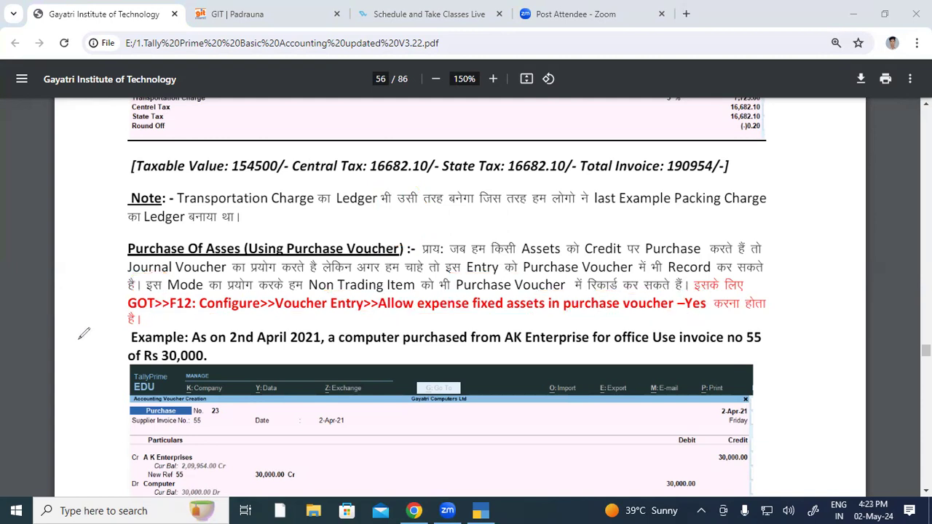
# Step: Switch to TallyPrime and continue past the License screen to company selection
pyautogui.click(479, 509)
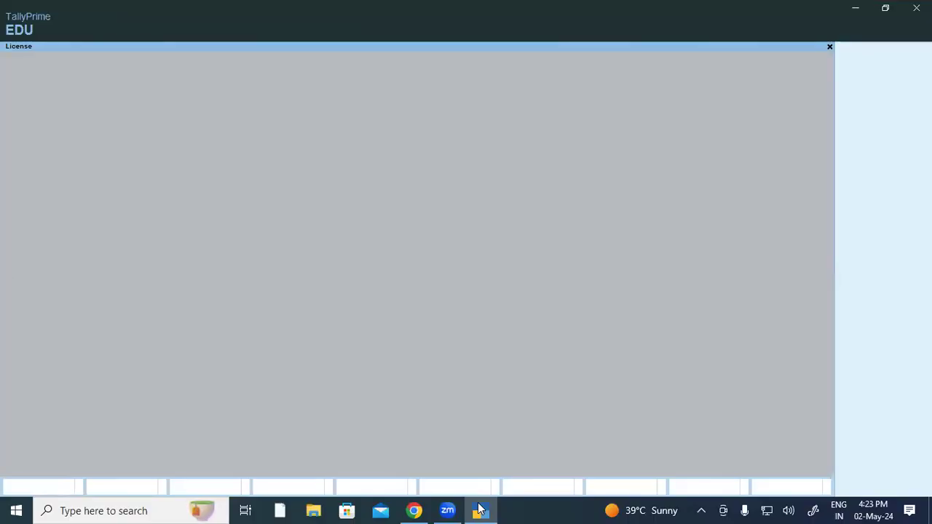
pyautogui.press('Up')
pyautogui.press('Up')
pyautogui.press('Return')
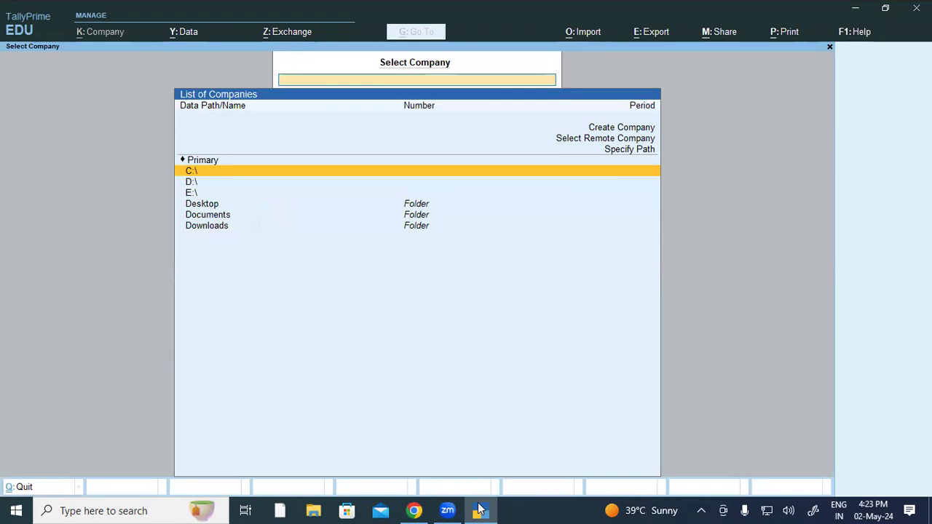
# Step: Load the company Gayatri Computer Ltd from its data folder
pyautogui.press('Down')
pyautogui.press('Return')
pyautogui.write('ta')
pyautogui.press('Down')
pyautogui.press('Down')
pyautogui.press('Down')
pyautogui.press('Return')
pyautogui.press('Return')
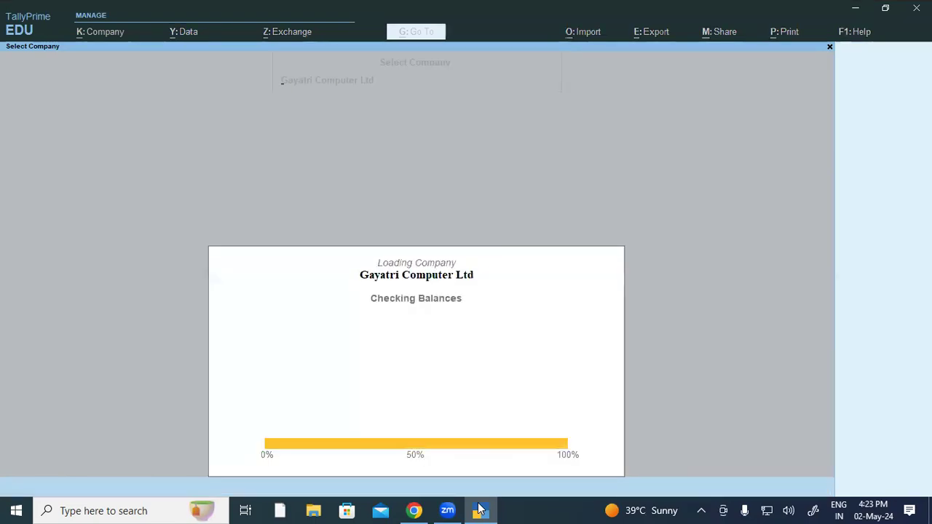
# Step: Start a new purchase voucher in Gayatri Computer Ltd from the Gateway of Tally
pyautogui.press('Down')
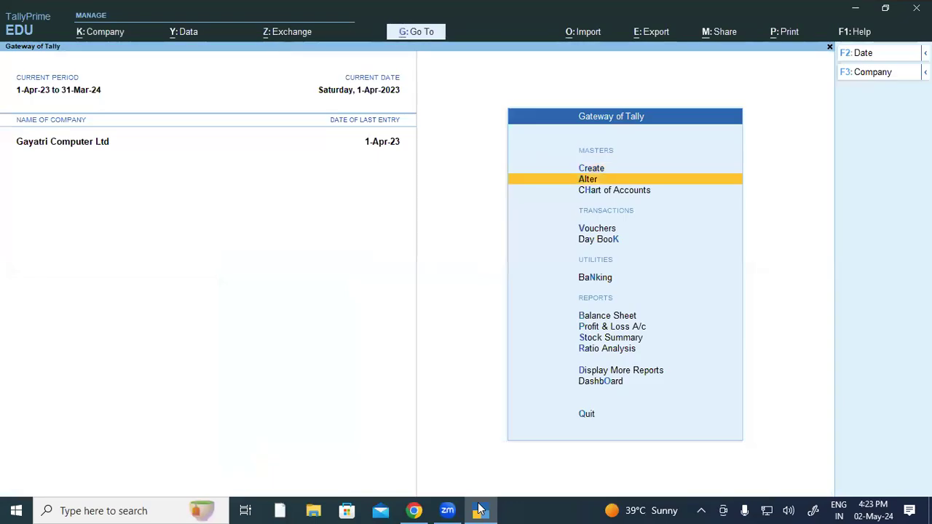
pyautogui.press('Down')
pyautogui.press('Down')
pyautogui.press('Return')
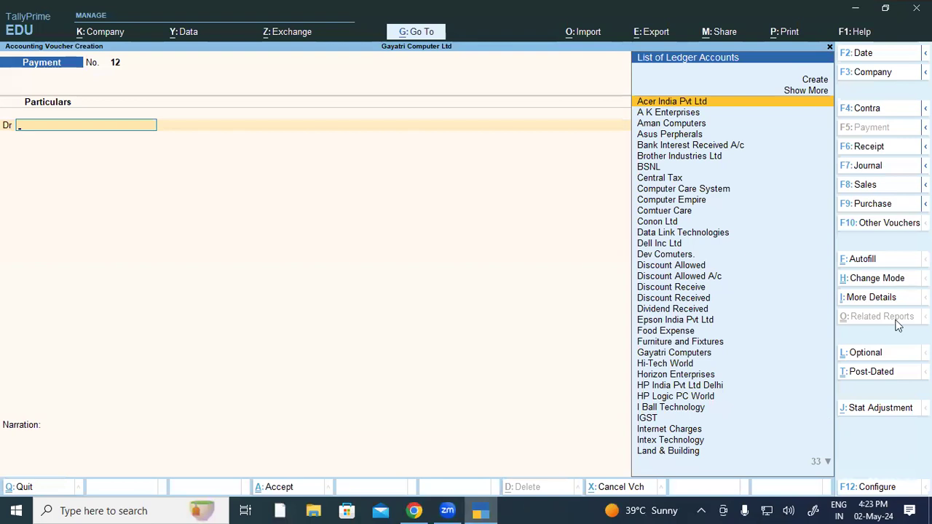
pyautogui.click(875, 205)
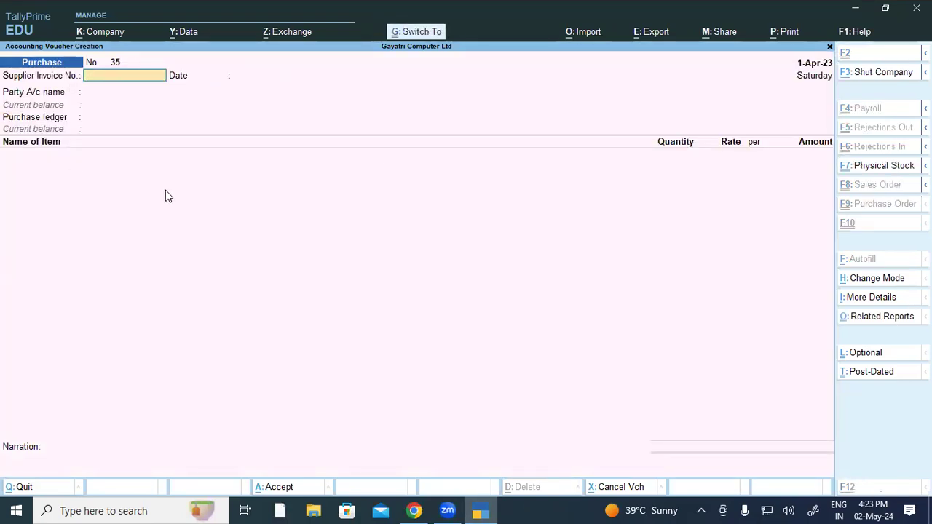
# Step: Change the purchase voucher's mode to As Voucher
pyautogui.hotkey('ctrl', 'h')
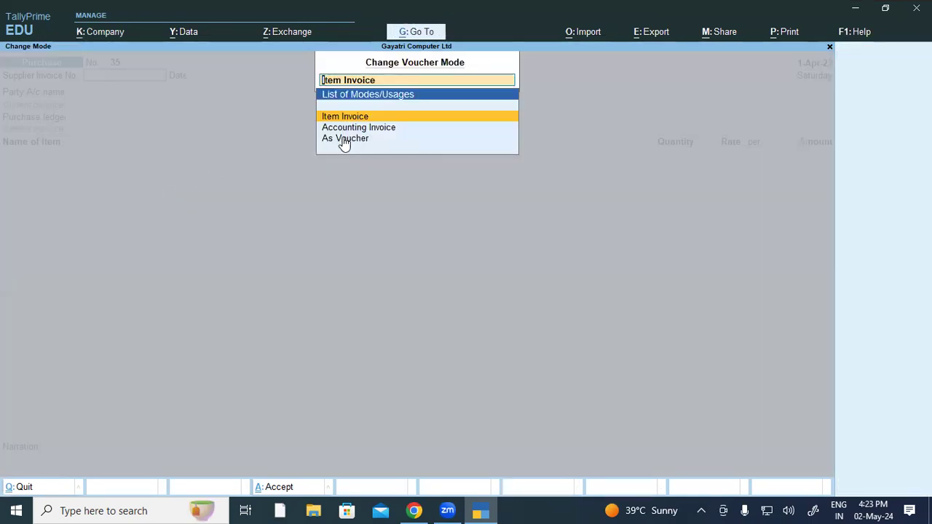
pyautogui.click(345, 140)
pyautogui.click(345, 139)
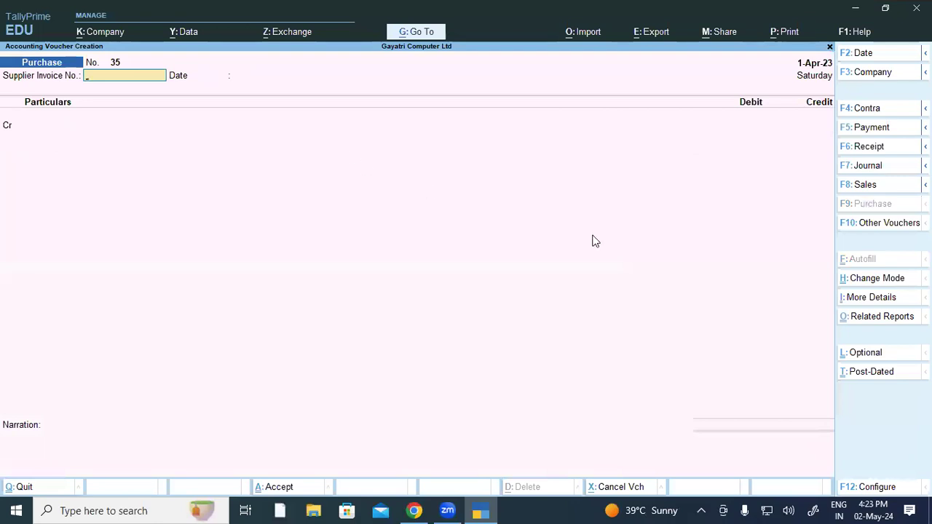
# Step: Set Show more configurations to Yes in the purchase voucher's configuration and examine the General Details options
pyautogui.click(866, 487)
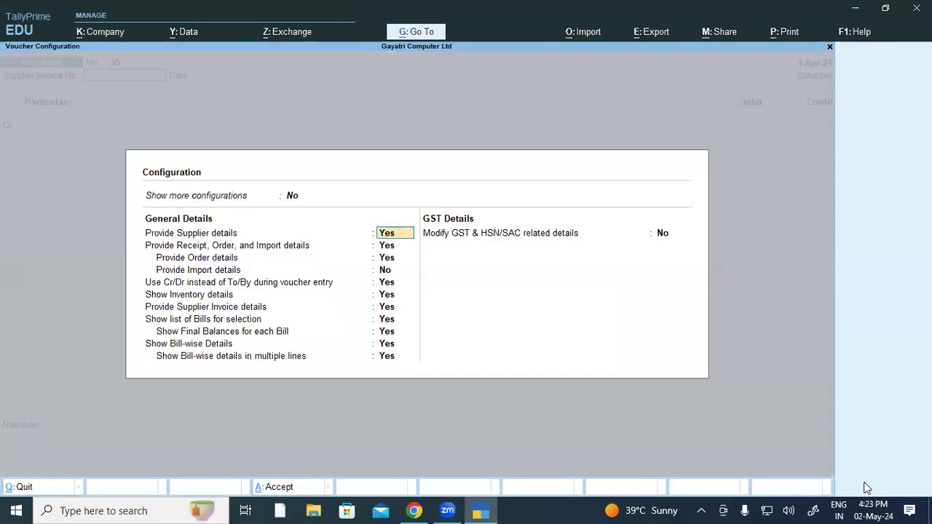
pyautogui.click(292, 198)
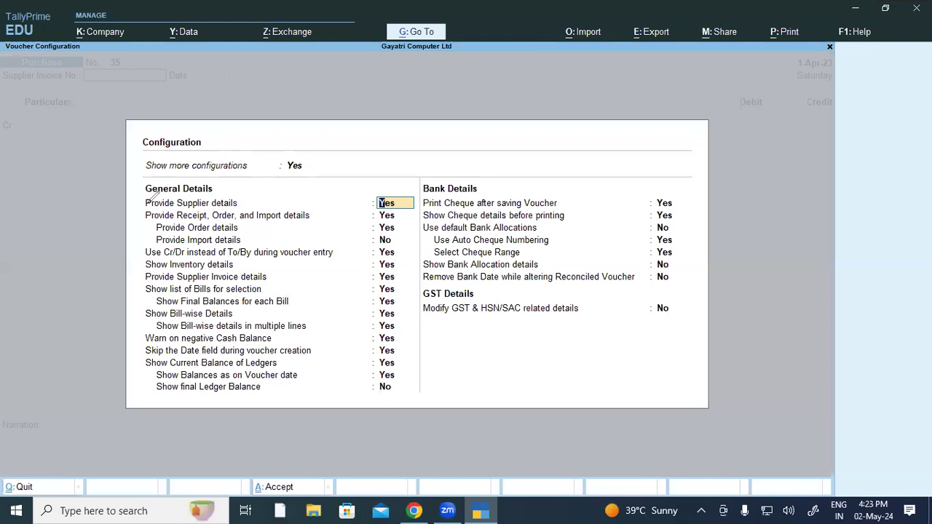
pyautogui.hotkey('ctrl', 'shift', 'p')
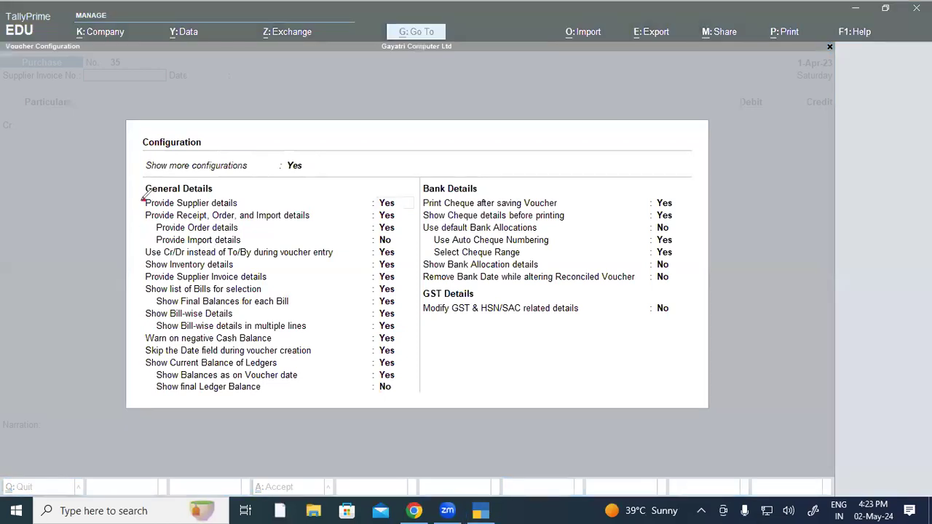
pyautogui.moveTo(139, 206)
pyautogui.mouseDown()
pyautogui.moveTo(131, 342)
pyautogui.moveTo(146, 394)
pyautogui.mouseUp()
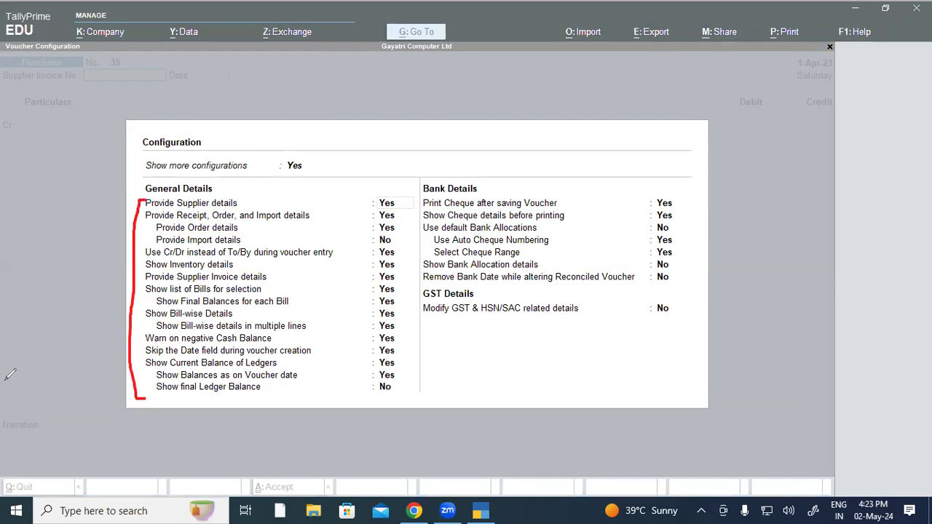
pyautogui.press('Escape')
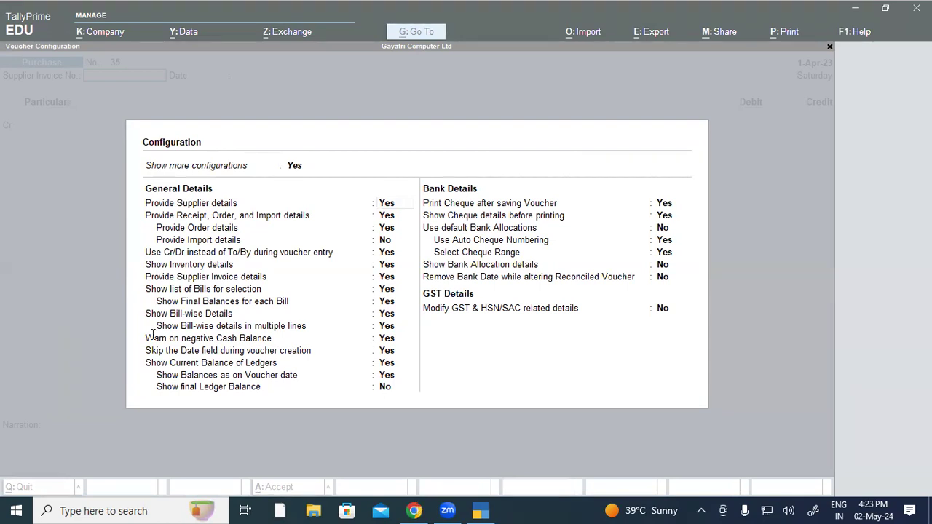
# Step: Switch to the PDF in Chrome and read the example's date, purchased item and supplier
pyautogui.hotkey('alt', 'Tab')
pyautogui.moveTo(188, 269); pyautogui.dragTo(317, 270)
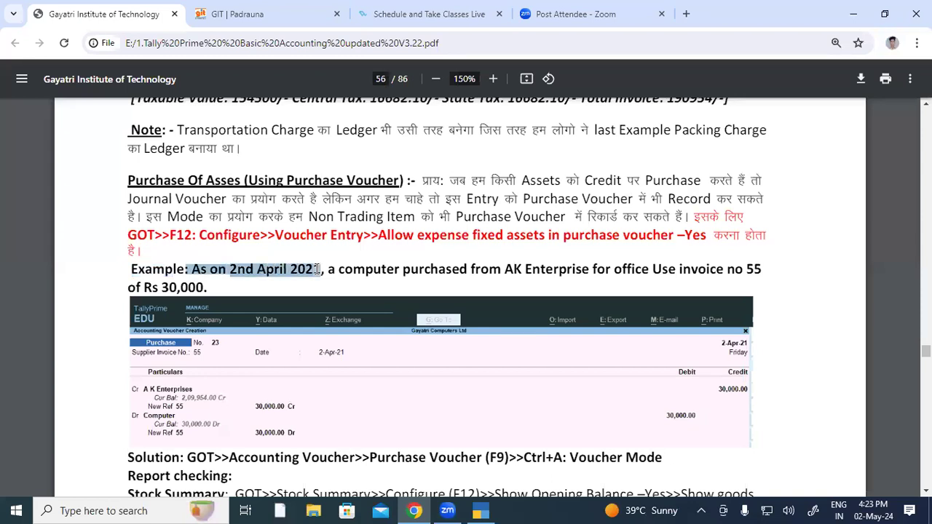
pyautogui.click(317, 269)
pyautogui.click(229, 270)
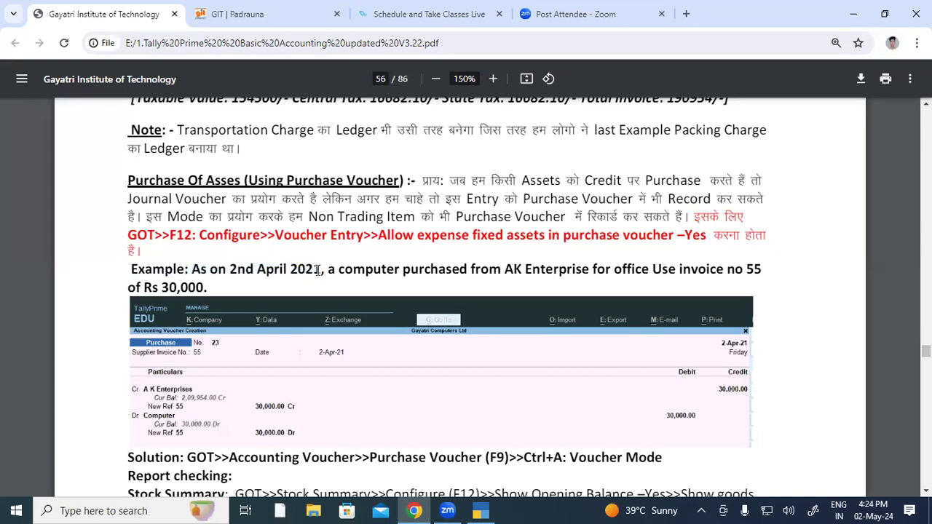
pyautogui.keyDown('shift'); pyautogui.click(320, 269); pyautogui.keyUp('shift')
pyautogui.moveTo(327, 270); pyautogui.dragTo(583, 275)
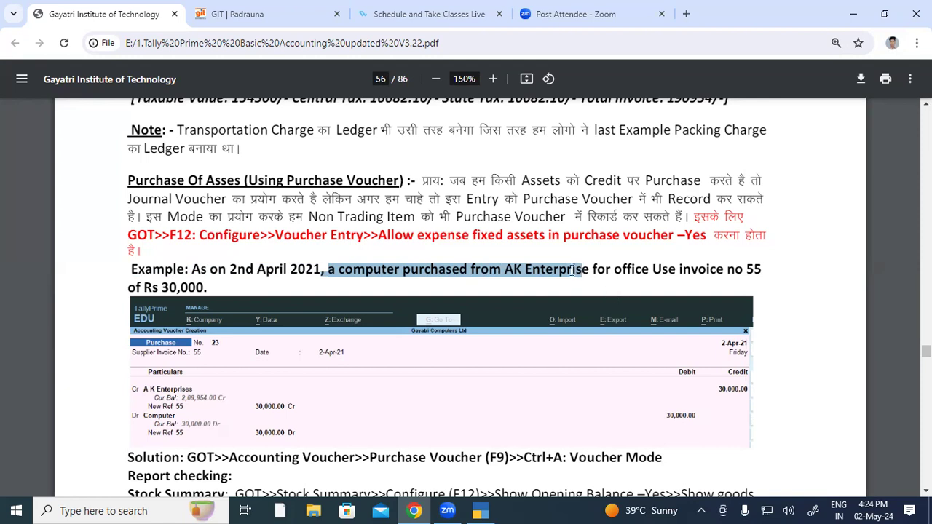
pyautogui.click(573, 270)
# Step: Read the example's office-use purpose, invoice number and amount by highlighting each phrase
pyautogui.moveTo(594, 270); pyautogui.dragTo(650, 272)
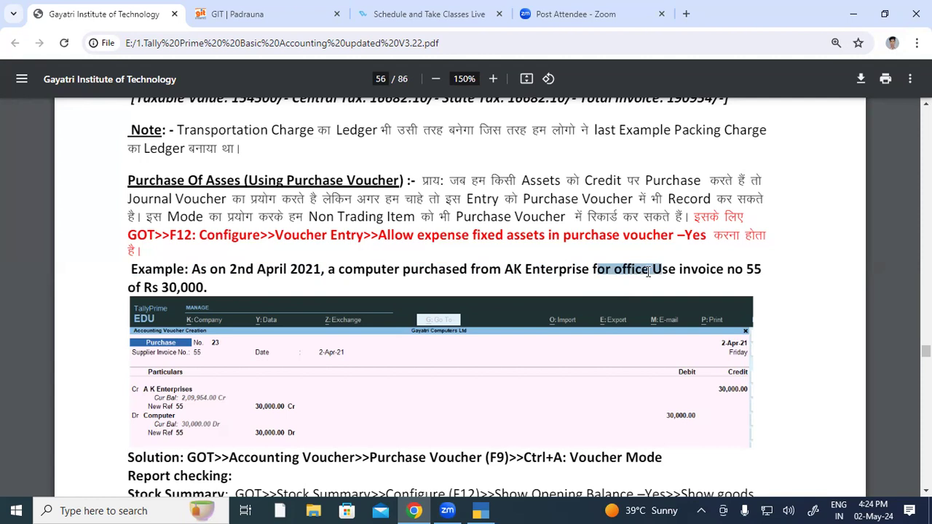
pyautogui.click(648, 272)
pyautogui.moveTo(652, 270); pyautogui.dragTo(770, 270)
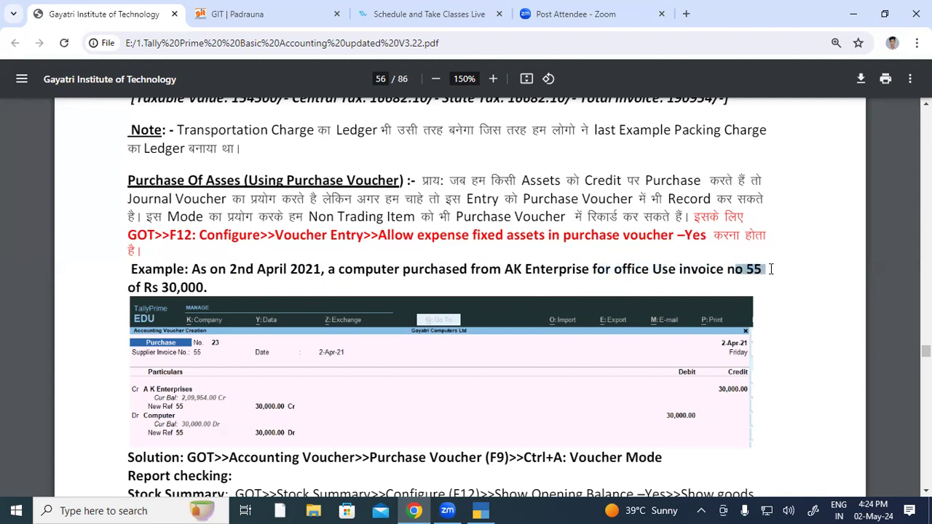
pyautogui.click(172, 287)
pyautogui.moveTo(158, 288); pyautogui.dragTo(212, 289)
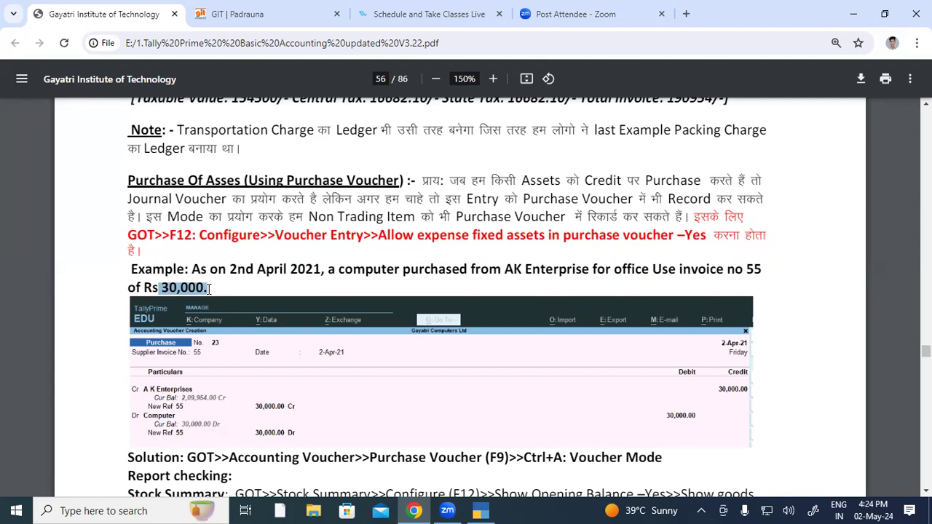
pyautogui.click(208, 289)
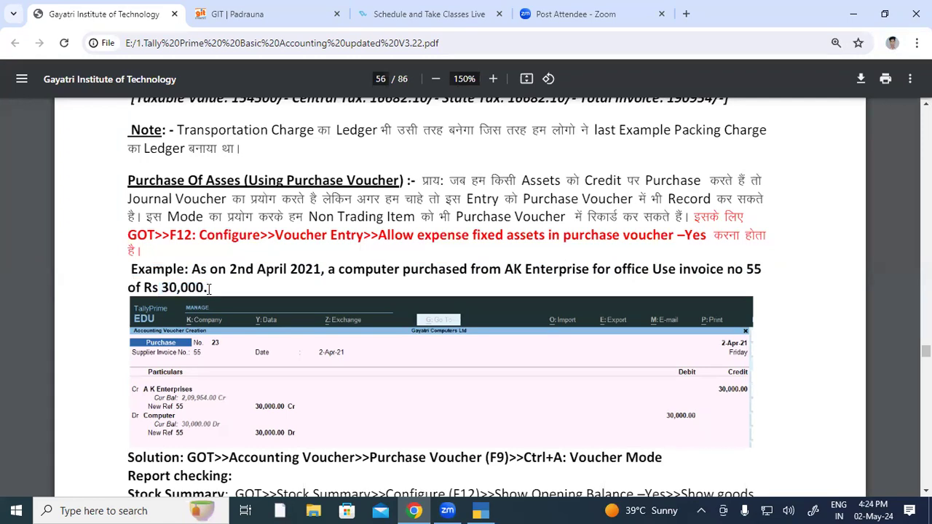
pyautogui.moveTo(321, 273); pyautogui.dragTo(669, 266)
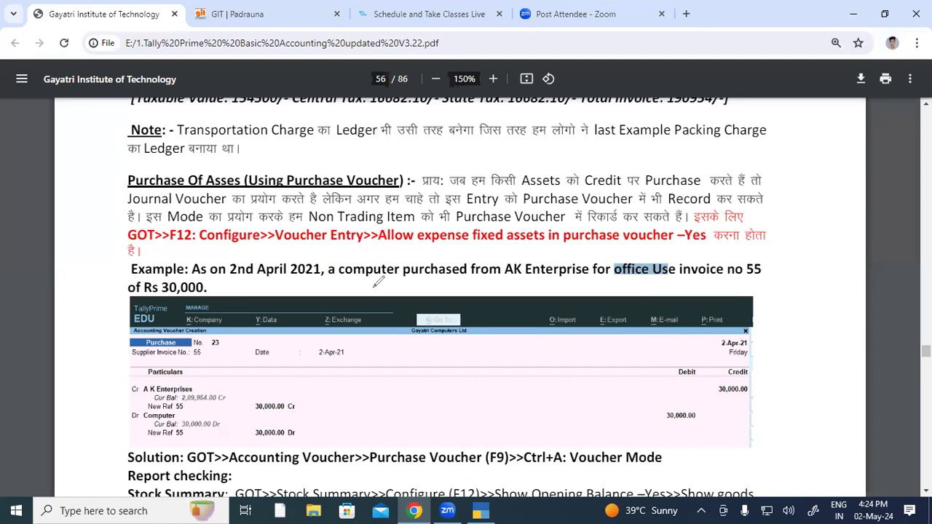
# Step: Mark "computer" and "AK Enterprise" in the example sentence and handwrite "Comp" and "Ak" over the voucher image
pyautogui.moveTo(337, 258); pyautogui.dragTo(398, 257)
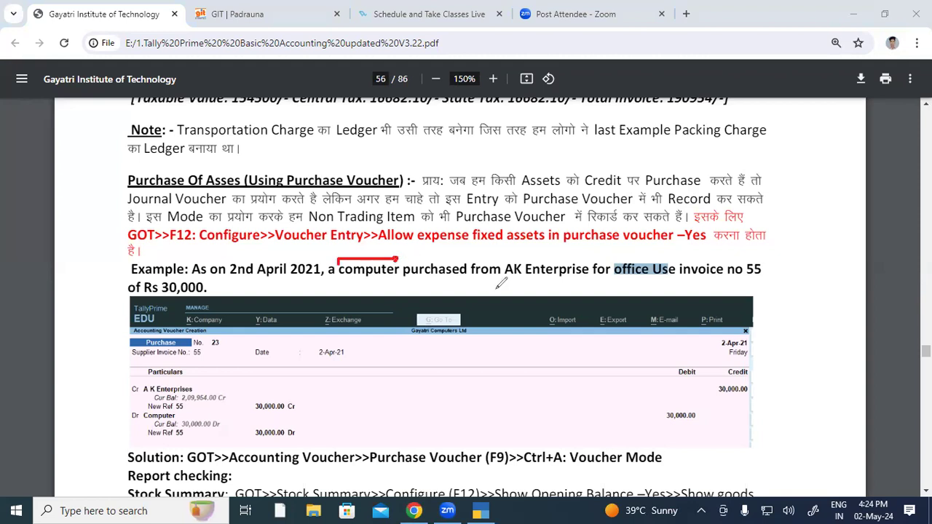
pyautogui.moveTo(501, 278); pyautogui.dragTo(598, 278)
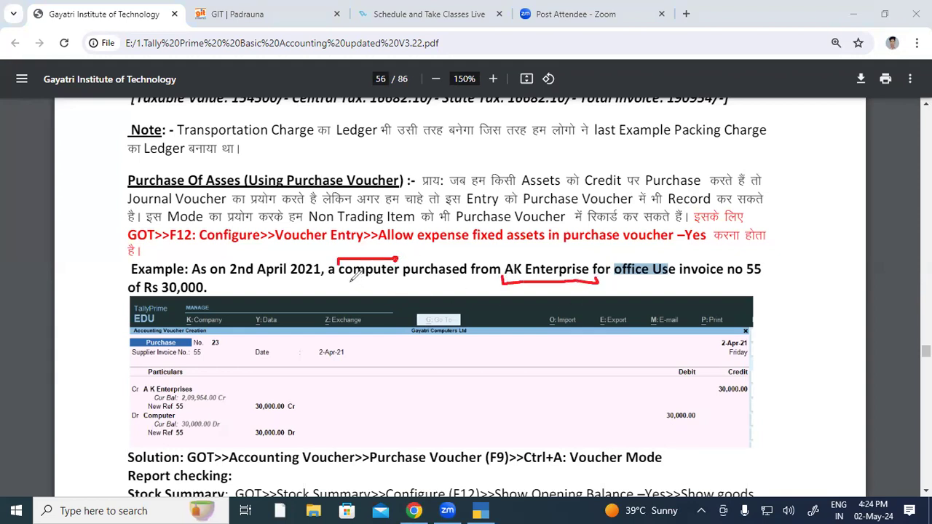
pyautogui.moveTo(502, 278); pyautogui.dragTo(602, 277)
pyautogui.moveTo(367, 337)
pyautogui.mouseDown()
pyautogui.moveTo(362, 353)
pyautogui.moveTo(379, 327)
pyautogui.moveTo(384, 337)
pyautogui.moveTo(395, 327)
pyautogui.mouseUp()
pyautogui.moveTo(379, 389)
pyautogui.mouseDown()
pyautogui.moveTo(399, 379)
pyautogui.moveTo(402, 355)
pyautogui.moveTo(421, 361)
pyautogui.mouseUp()
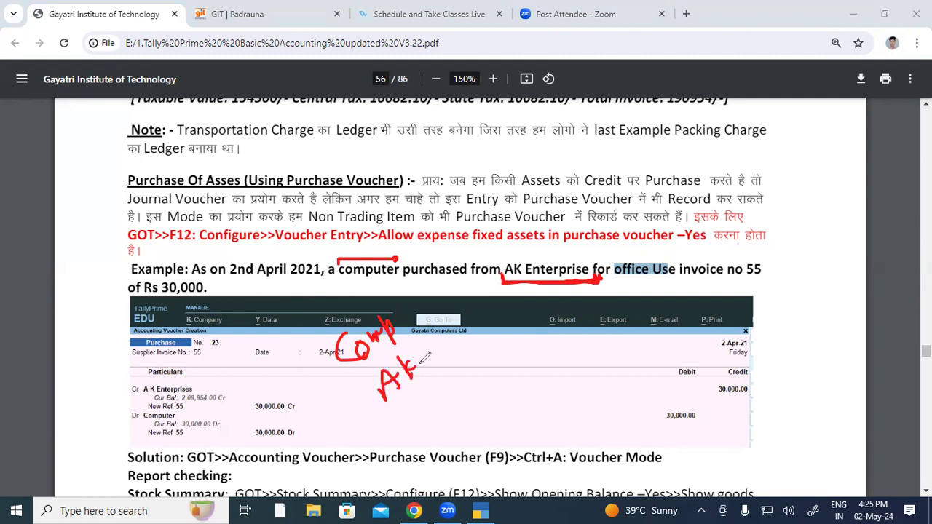
# Step: Draw arrows beside the handwritten Comp and Ak and label the account types "R" and "P"
pyautogui.click(311, 360)
pyautogui.moveTo(284, 369)
pyautogui.mouseDown()
pyautogui.moveTo(271, 369)
pyautogui.moveTo(284, 376)
pyautogui.mouseUp()
pyautogui.moveTo(365, 409); pyautogui.dragTo(342, 421)
pyautogui.moveTo(342, 421); pyautogui.dragTo(357, 419)
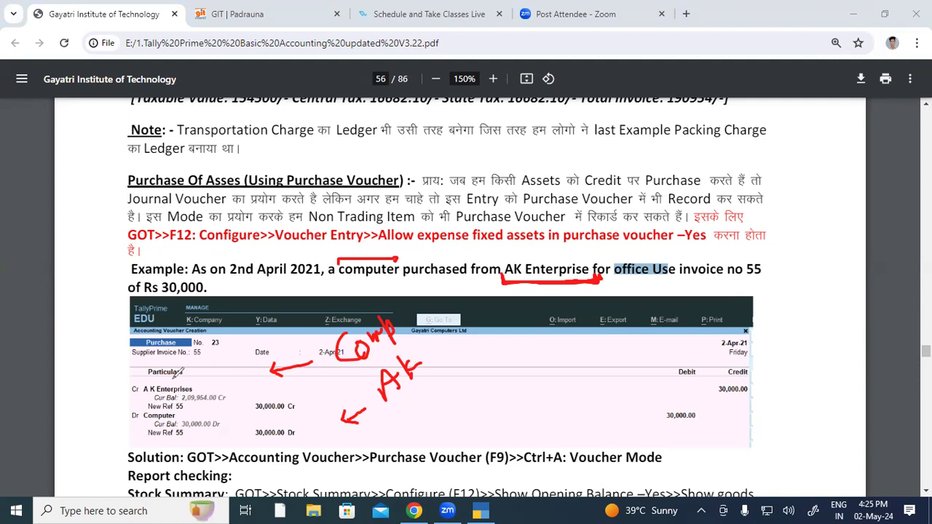
pyautogui.moveTo(215, 371)
pyautogui.mouseDown()
pyautogui.moveTo(211, 385)
pyautogui.moveTo(218, 381)
pyautogui.mouseUp()
pyautogui.moveTo(245, 432)
pyautogui.mouseDown()
pyautogui.moveTo(240, 449)
pyautogui.moveTo(252, 433)
pyautogui.moveTo(243, 434)
pyautogui.mouseUp()
# Step: Draw arrows from Comp and Ak toward the opposite side and write "Dr" for the computer
pyautogui.moveTo(399, 329)
pyautogui.mouseDown()
pyautogui.moveTo(424, 310)
pyautogui.moveTo(421, 320)
pyautogui.mouseUp()
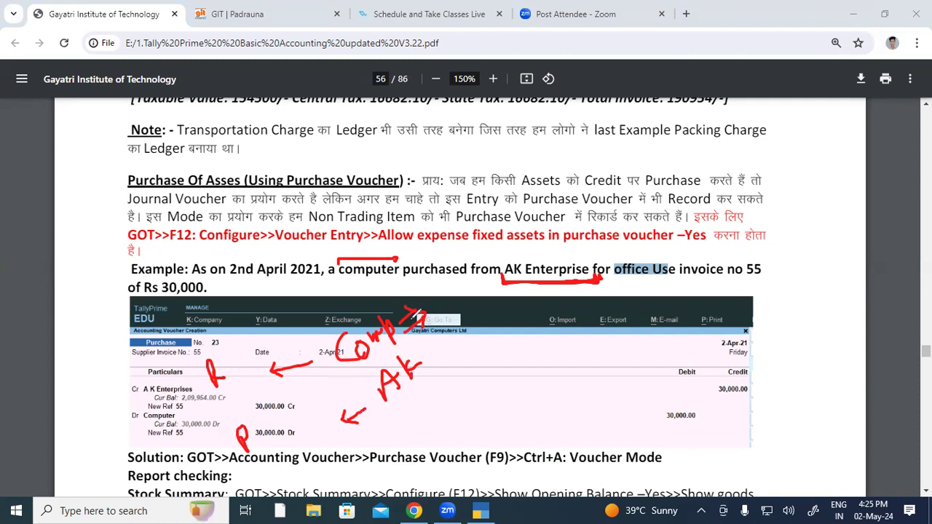
pyautogui.moveTo(313, 334); pyautogui.dragTo(373, 297)
pyautogui.moveTo(466, 268)
pyautogui.mouseDown()
pyautogui.moveTo(460, 291)
pyautogui.moveTo(482, 293)
pyautogui.moveTo(487, 255)
pyautogui.mouseUp()
pyautogui.moveTo(434, 348)
pyautogui.mouseDown()
pyautogui.moveTo(450, 340)
pyautogui.moveTo(458, 356)
pyautogui.mouseUp()
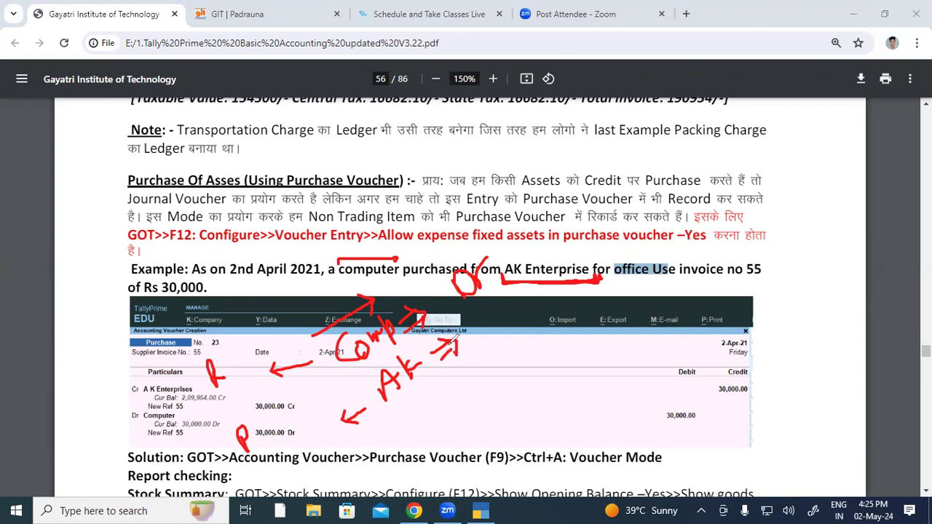
# Step: Circle the P, underline Ak and write "Cr" for it, and clear all the markings from the page
pyautogui.moveTo(252, 416)
pyautogui.mouseDown()
pyautogui.moveTo(228, 429)
pyautogui.moveTo(228, 454)
pyautogui.moveTo(272, 445)
pyautogui.moveTo(264, 412)
pyautogui.moveTo(255, 412)
pyautogui.mouseUp()
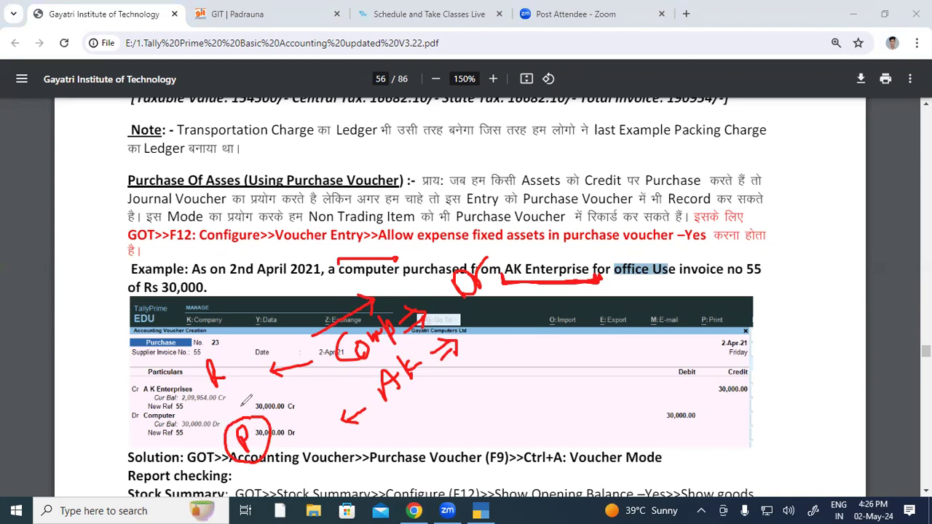
pyautogui.moveTo(394, 406); pyautogui.dragTo(415, 390)
pyautogui.moveTo(495, 308)
pyautogui.mouseDown()
pyautogui.moveTo(482, 334)
pyautogui.moveTo(510, 321)
pyautogui.moveTo(506, 308)
pyautogui.mouseUp()
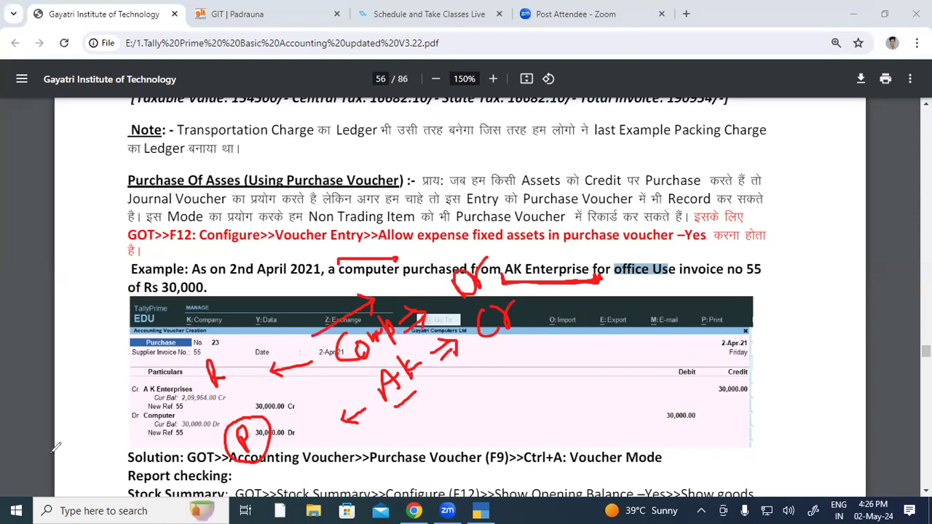
pyautogui.press('Delete')
pyautogui.click(415, 509)
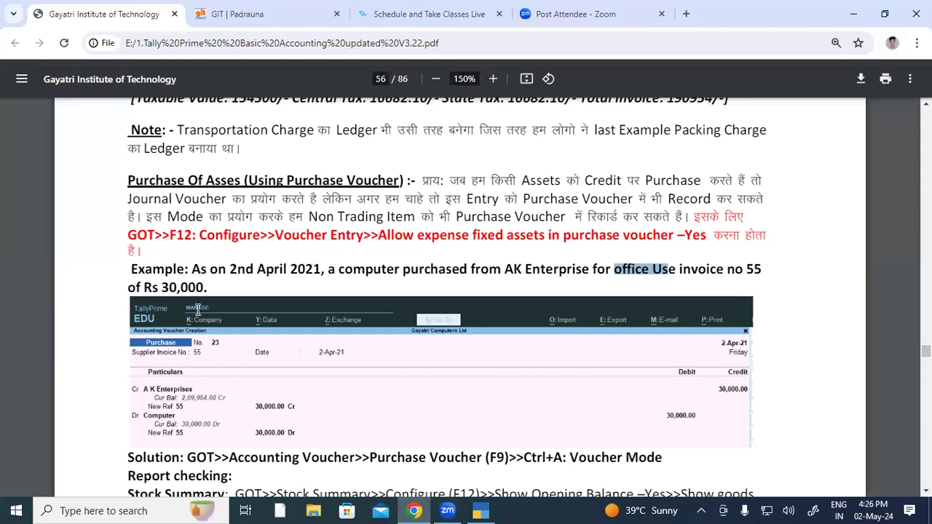
# Step: Highlight the purchase-voucher solution path and its Voucher Mode part below the example image in the PDF
pyautogui.scroll(-2, 197, 309)
pyautogui.moveTo(229, 321); pyautogui.dragTo(477, 321)
pyautogui.moveTo(570, 321); pyautogui.dragTo(663, 321)
pyautogui.click(555, 322)
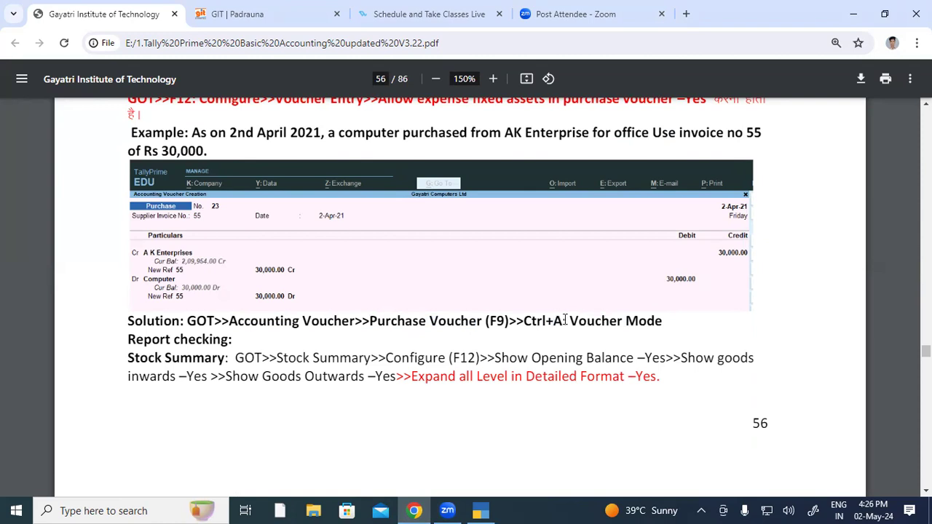
pyautogui.doubleClick(556, 323)
pyautogui.moveTo(573, 321); pyautogui.dragTo(221, 375)
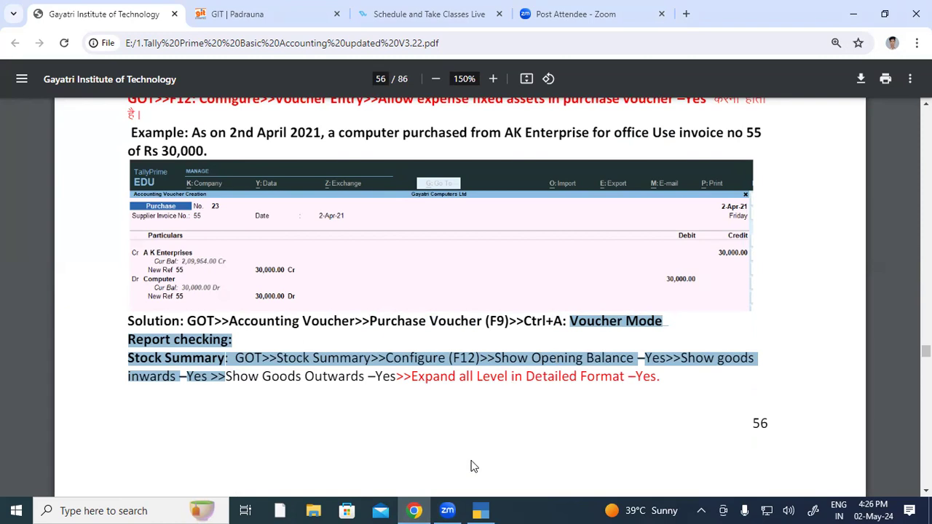
# Step: Switch to TallyPrime and fill in supplier invoice number 55 with the date 1-Apr-23 on the purchase voucher
pyautogui.hotkey('alt', 'Tab')
pyautogui.hotkey('alt', 'Tab')
pyautogui.hotkey('alt', 'Tab')
pyautogui.write('5')
pyautogui.press('Return')
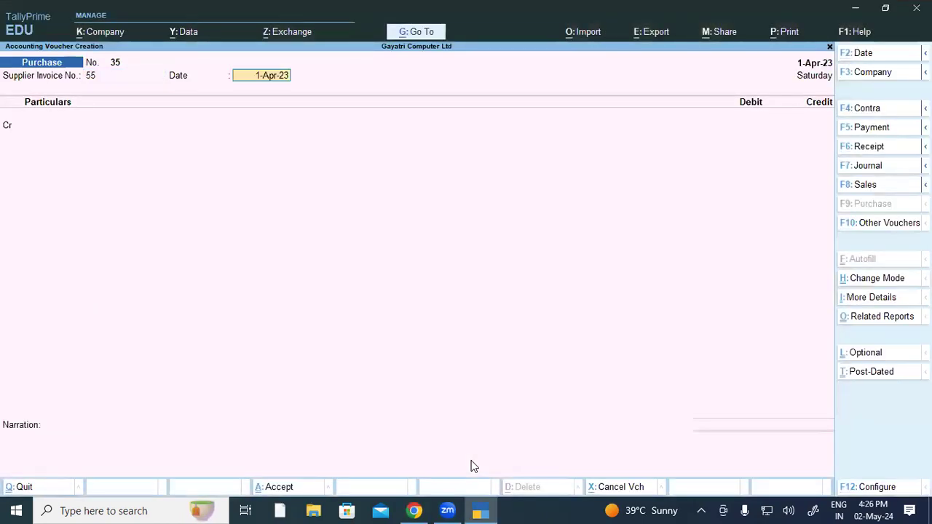
pyautogui.press('Return')
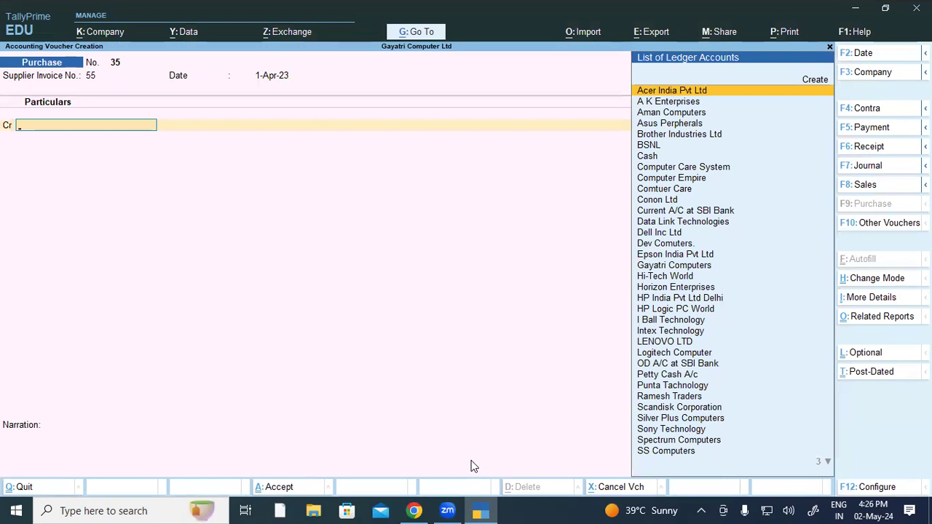
# Step: Choose A K Enterprises as the credit ledger and accept its receipt and party details
pyautogui.press('Down')
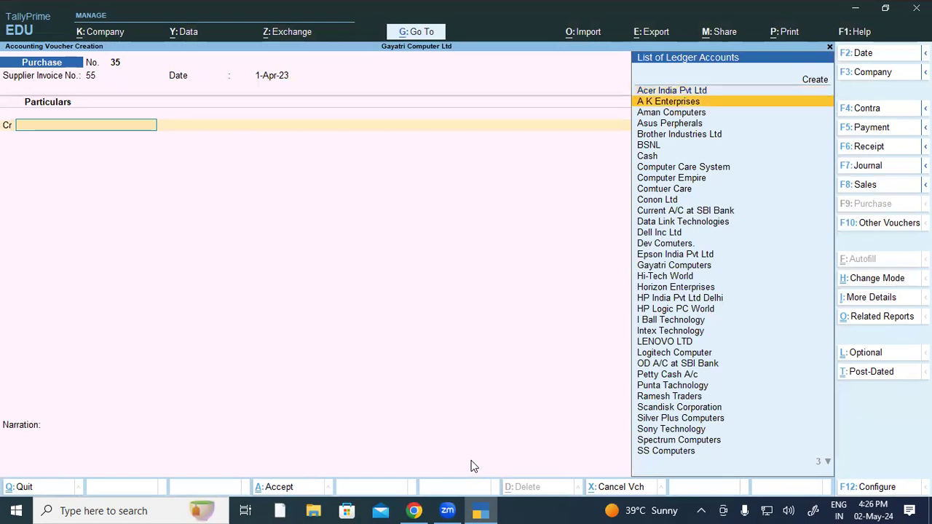
pyautogui.press('Return')
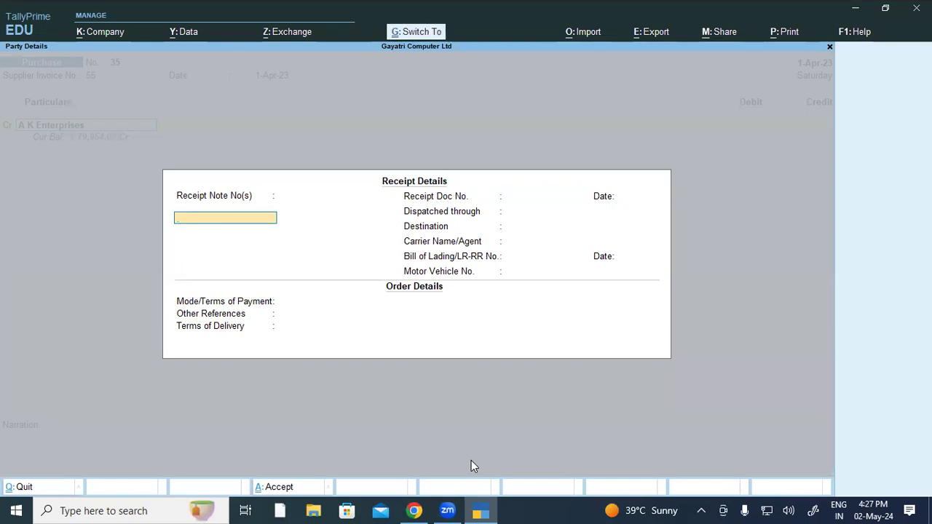
pyautogui.hotkey('ctrl', 'a')
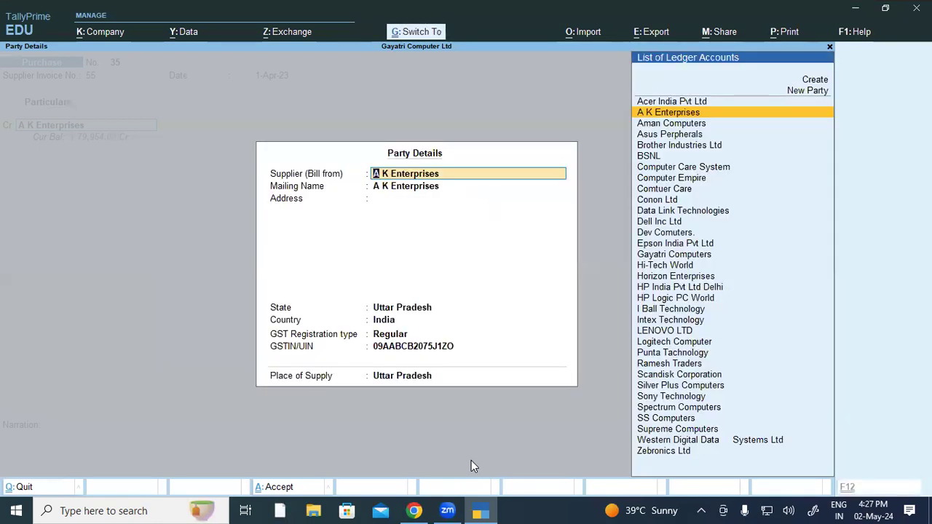
pyautogui.hotkey('ctrl', 'a')
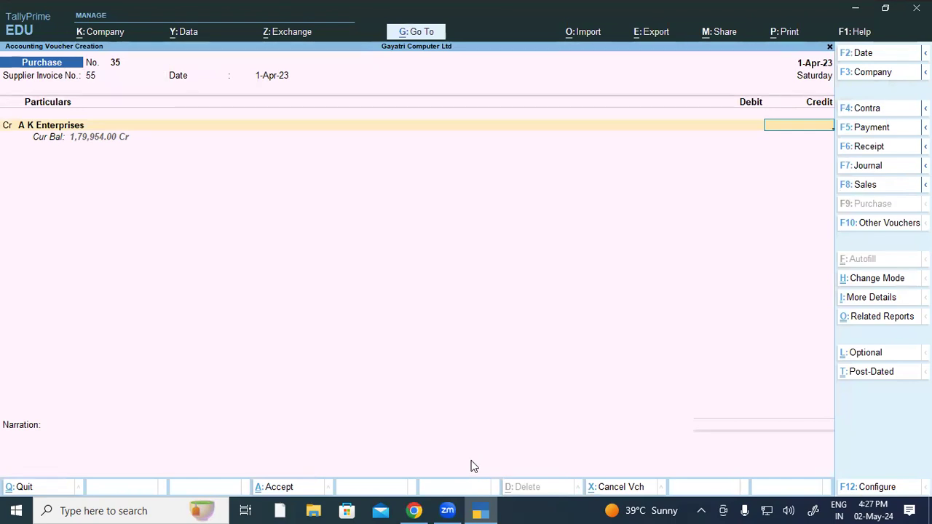
# Step: Credit A K Enterprises with 30,000 and allocate the full amount to New Ref 55
pyautogui.write('0000')
pyautogui.press('Return')
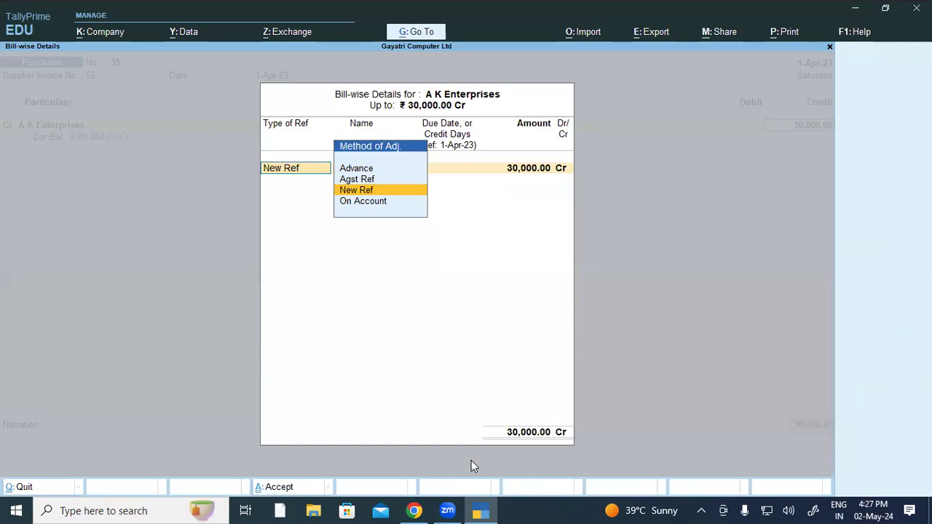
pyautogui.press('Return')
pyautogui.press('Return')
pyautogui.press('Return')
pyautogui.press('Return')
pyautogui.press('Return')
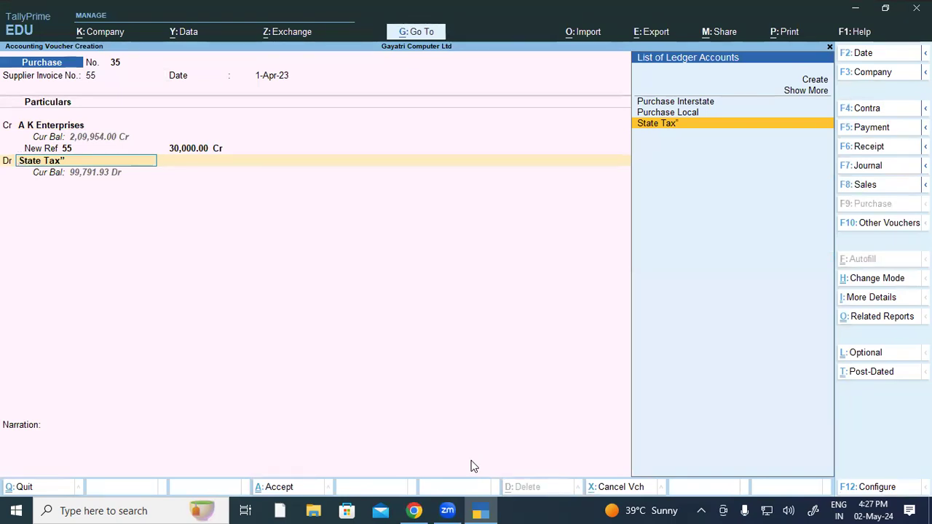
# Step: Create a new ledger named Computer under Fixed Assets from the voucher's debit line
pyautogui.press('Up')
pyautogui.press('Up')
pyautogui.press('Up')
pyautogui.press('Up')
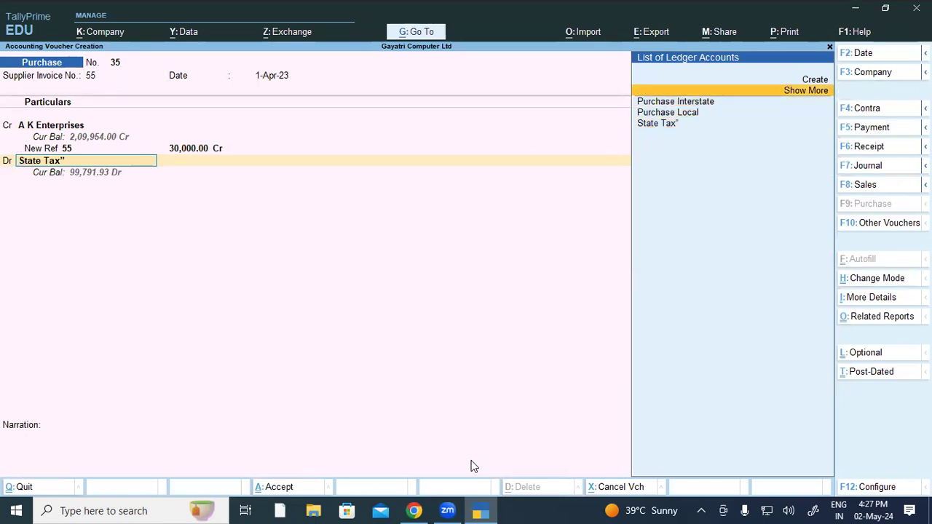
pyautogui.press('Return')
pyautogui.write('Computer')
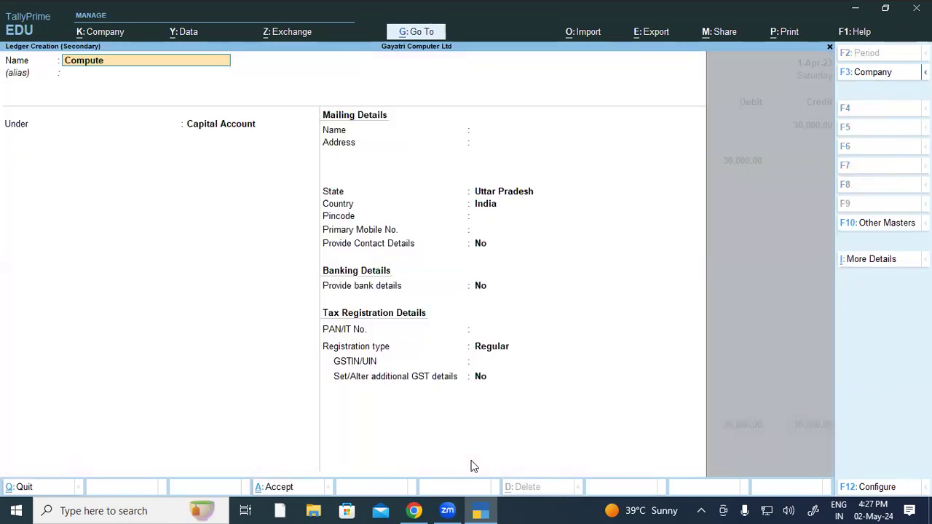
pyautogui.press('Return')
pyautogui.press('Return')
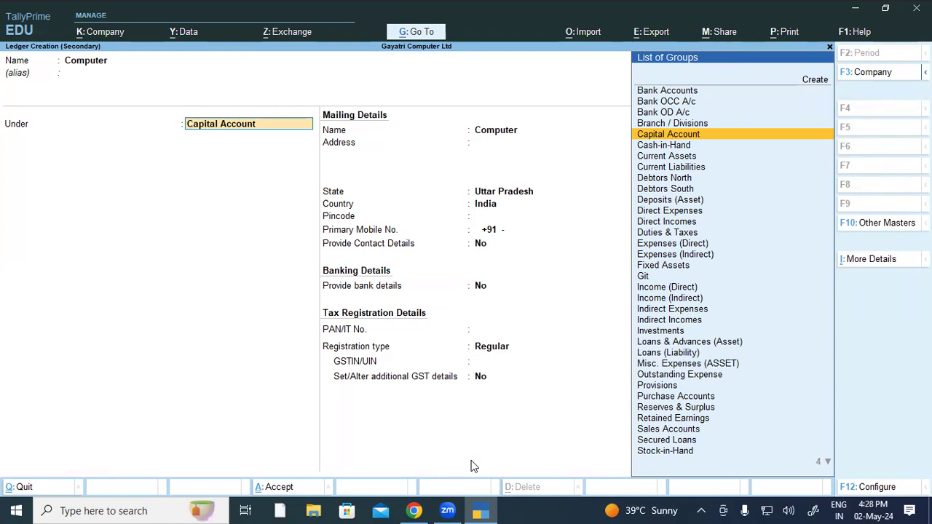
pyautogui.write('Fix')
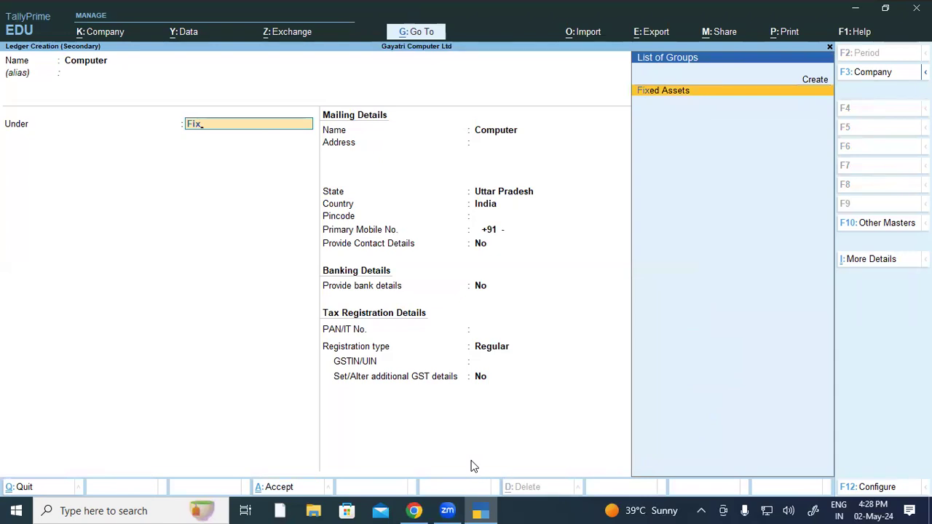
pyautogui.press('Return')
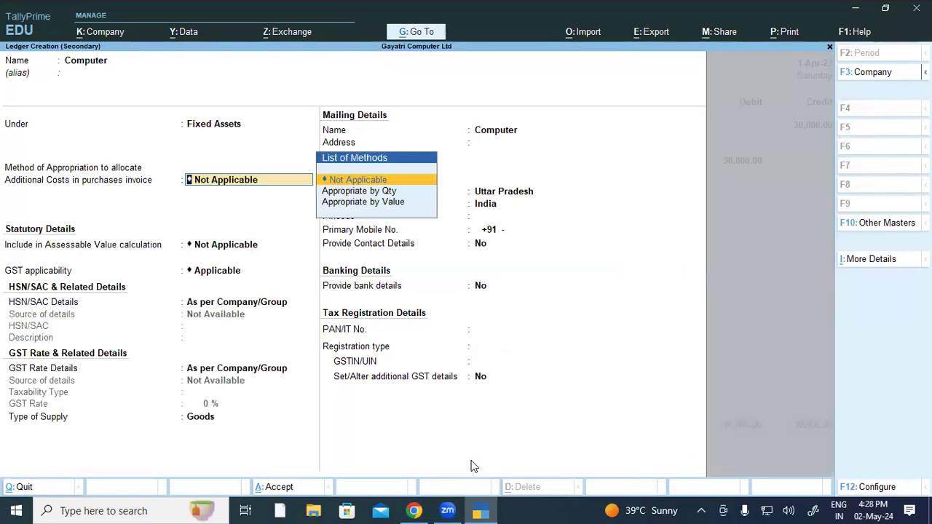
# Step: Keep cost appropriation and assessable value as Not Applicable, set GST applicability to Not Applicable, and save the Computer ledger
pyautogui.press('Return')
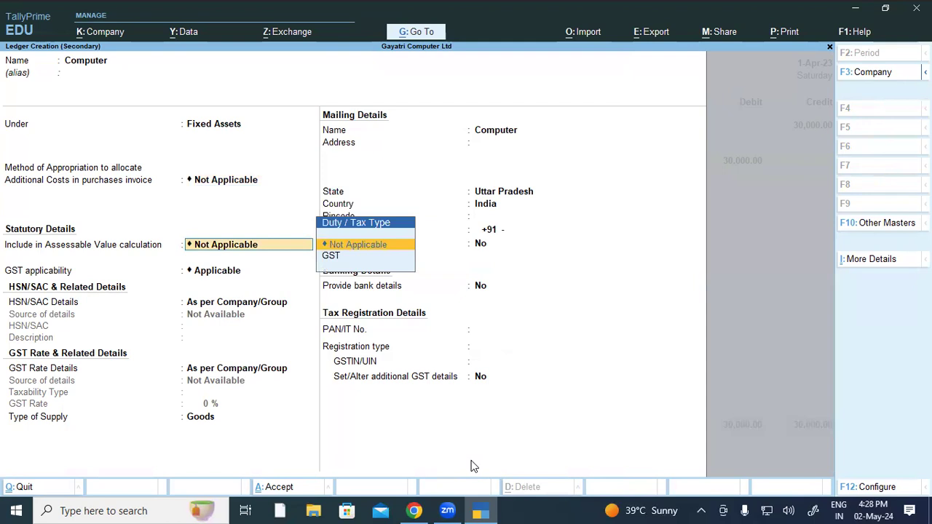
pyautogui.press('Return')
pyautogui.press('Down')
pyautogui.press('Up')
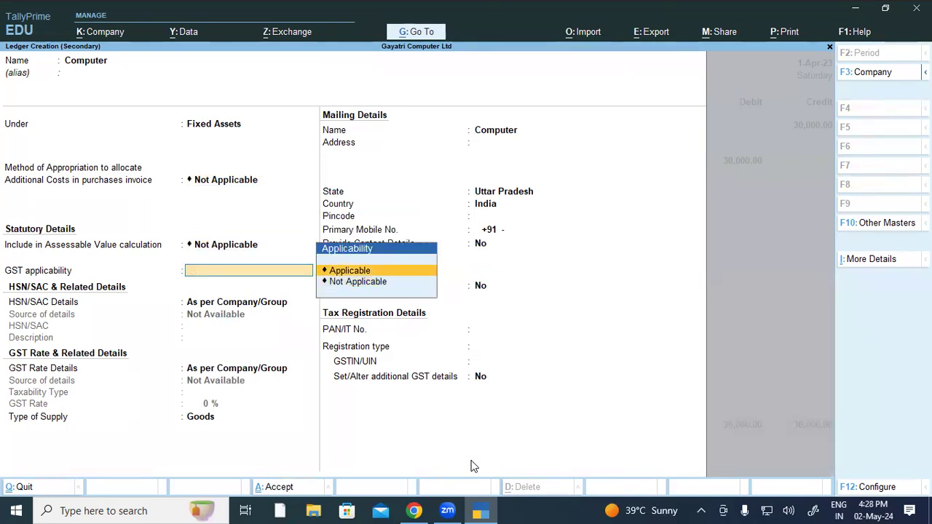
pyautogui.press('Return')
pyautogui.press('BackSpace')
pyautogui.press('Down')
pyautogui.press('Return')
pyautogui.press('Return')
pyautogui.press('Return')
pyautogui.press('Return')
pyautogui.press('Return')
pyautogui.press('Return')
pyautogui.press('Return')
pyautogui.press('Return')
pyautogui.press('Return')
pyautogui.press('Return')
pyautogui.press('Return')
pyautogui.press('Return')
pyautogui.press('Return')
pyautogui.press('Return')
pyautogui.press('Return')
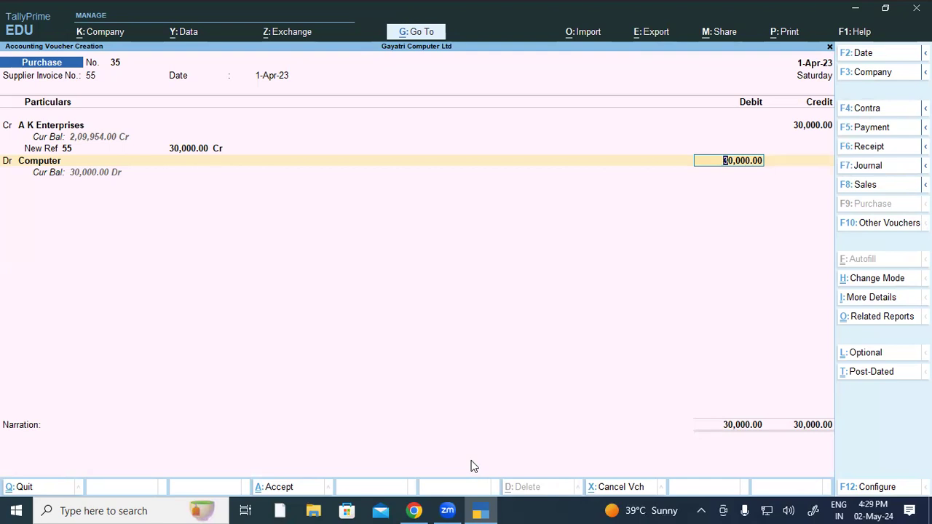
# Step: Expand and collapse the list of debit ledgers, and quit the voucher without saving it
pyautogui.press('BackSpace')
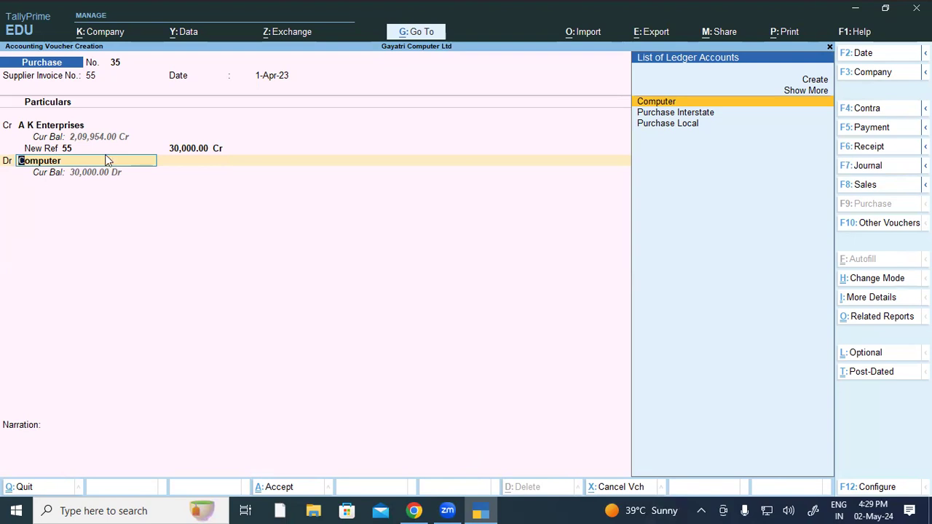
pyautogui.press('Up')
pyautogui.press('Return')
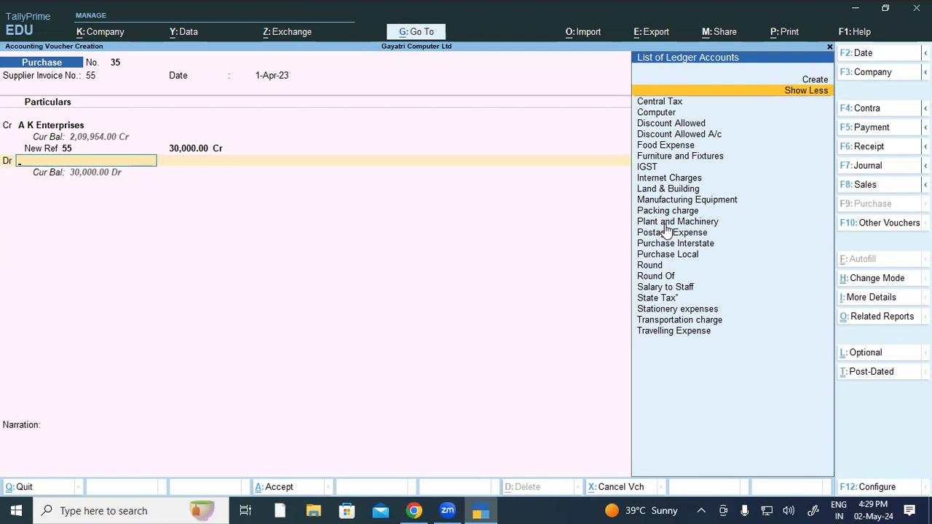
pyautogui.hotkey('alt', 'h')
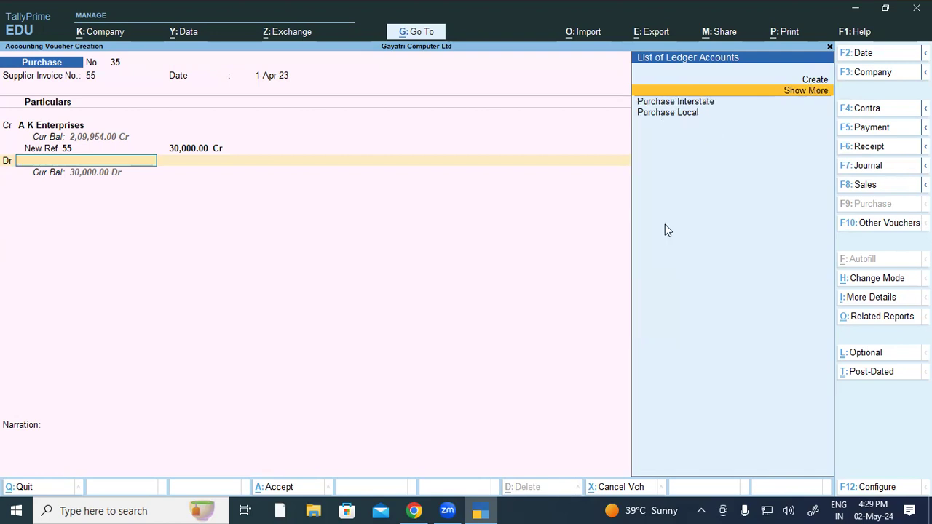
pyautogui.press('Down')
pyautogui.press('Escape')
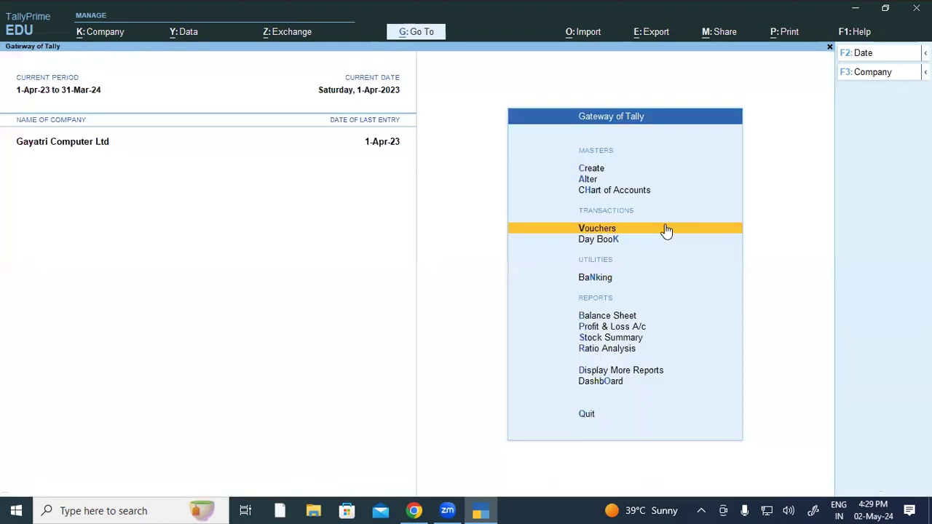
# Step: Open a new purchase voucher with supplier invoice number 55 and choose A K Enterprises as the credit ledger
pyautogui.press('Return')
pyautogui.write('55')
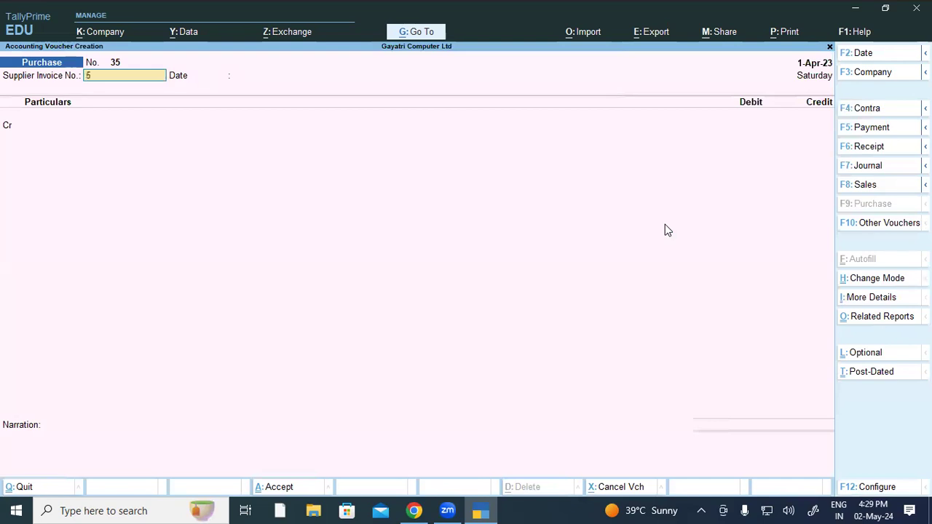
pyautogui.press('Return')
pyautogui.press('Return')
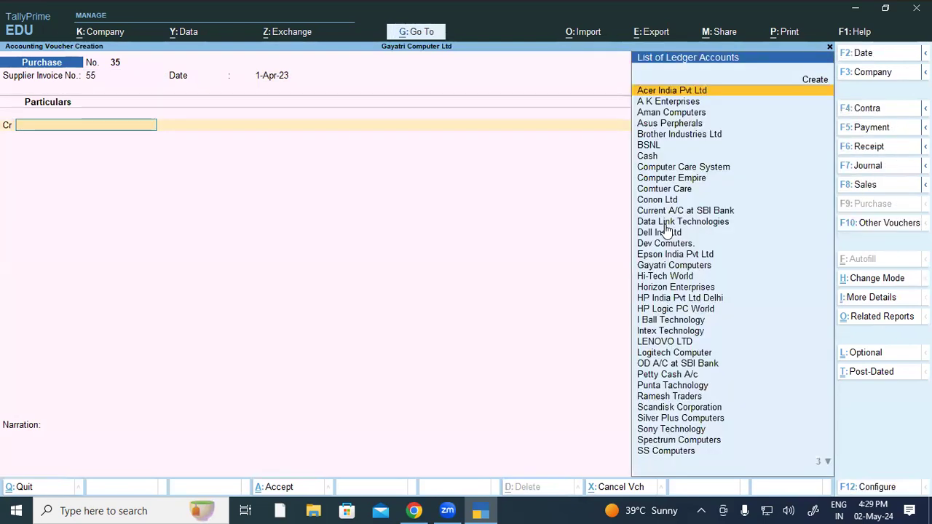
pyautogui.press('Down')
pyautogui.press('Return')
pyautogui.press('Return')
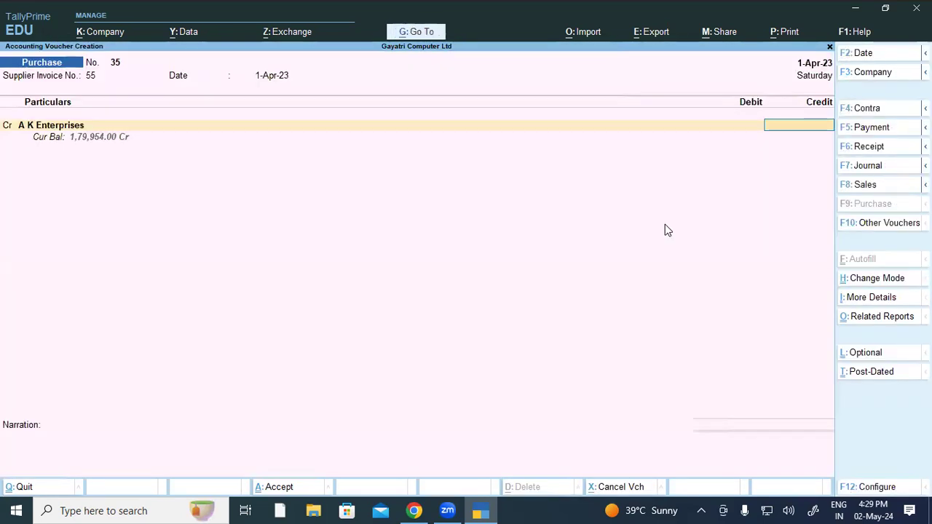
# Step: Enter 30,000 as the credit amount for A K Enterprises and accept its New Ref 55 bill allocation
pyautogui.write('30,000')
pyautogui.press('Return')
pyautogui.press('Return')
pyautogui.press('Return')
pyautogui.press('Return')
pyautogui.press('Return')
# Step: Debit the existing Computer ledger from the expanded list with 30,000, leave the narration blank, and save the voucher
pyautogui.press('Up')
pyautogui.press('Up')
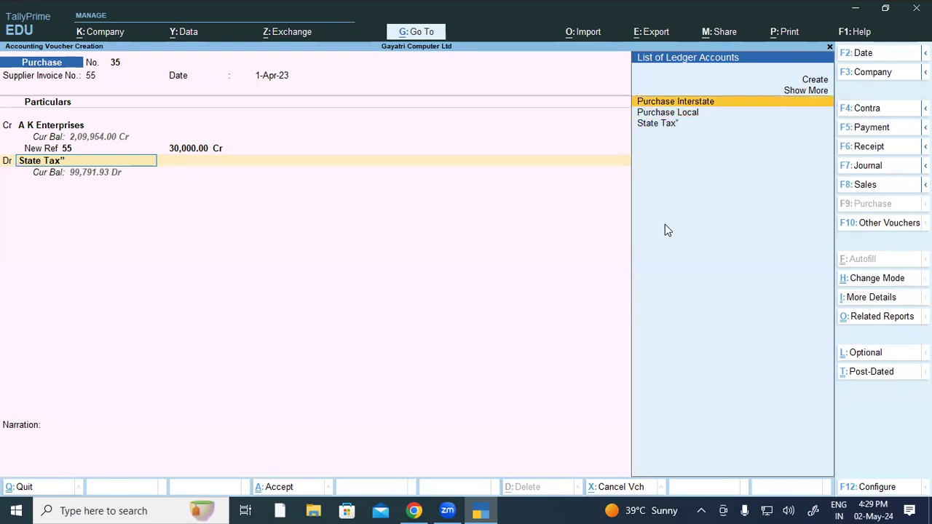
pyautogui.press('Up')
pyautogui.press('Return')
pyautogui.press('Down')
pyautogui.press('Down')
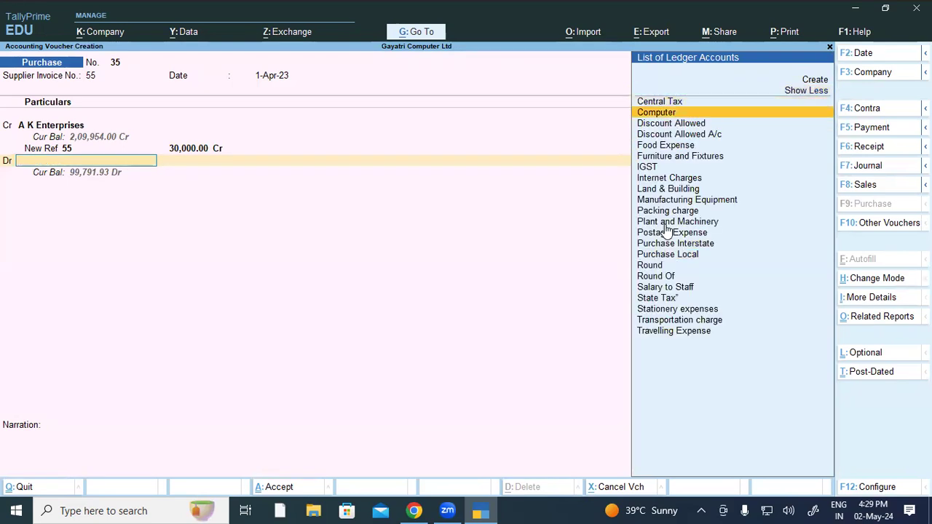
pyautogui.press('Return')
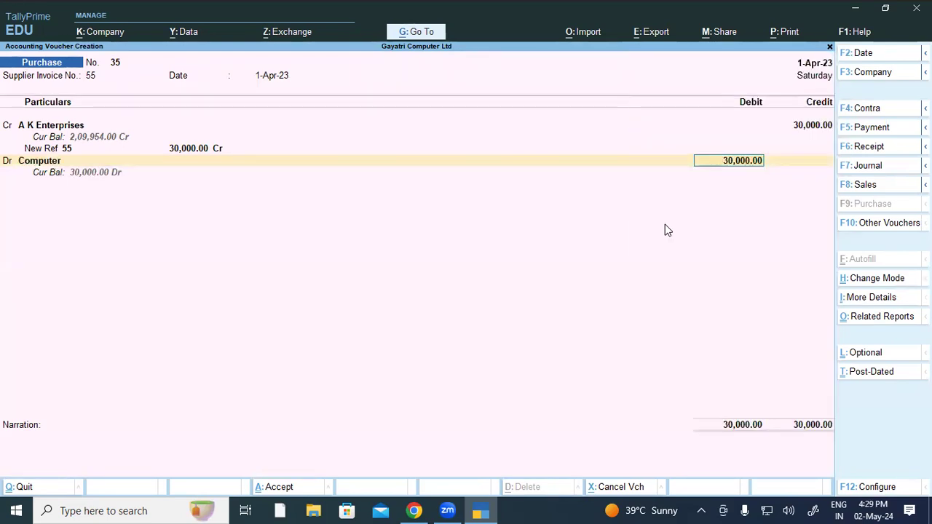
pyautogui.press('Return')
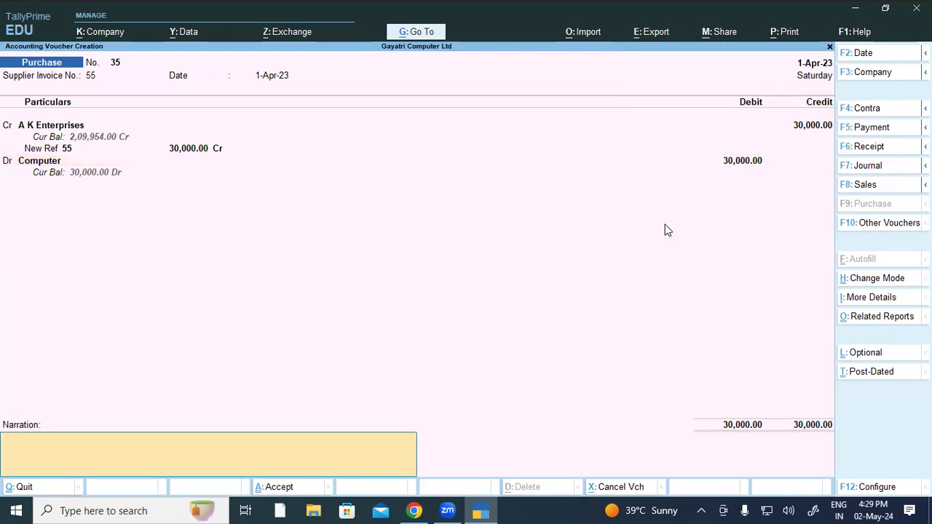
pyautogui.press('Return')
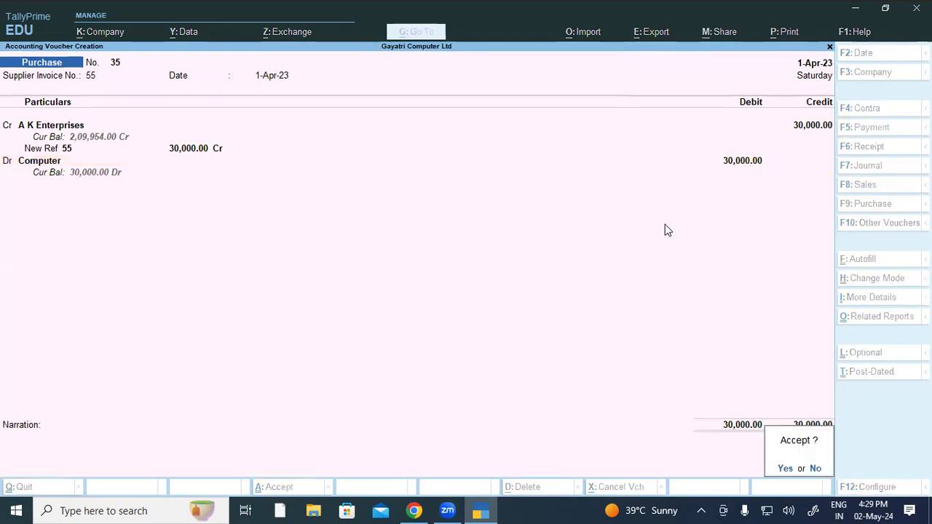
pyautogui.press('Return')
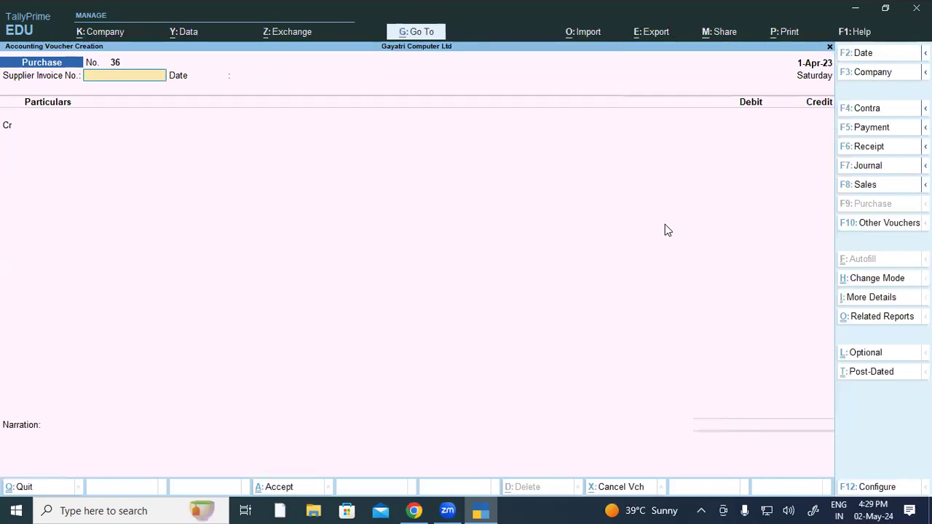
# Step: Switch back to the PDF in Chrome and highlight the "Report checking:" heading below the solution line
pyautogui.hotkey('alt', 'Tab')
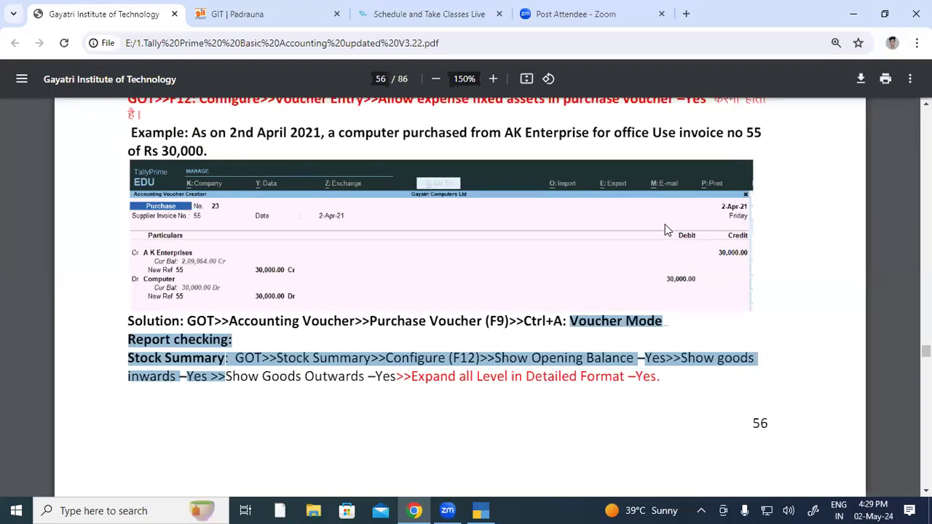
pyautogui.scroll(-5, 470, 285)
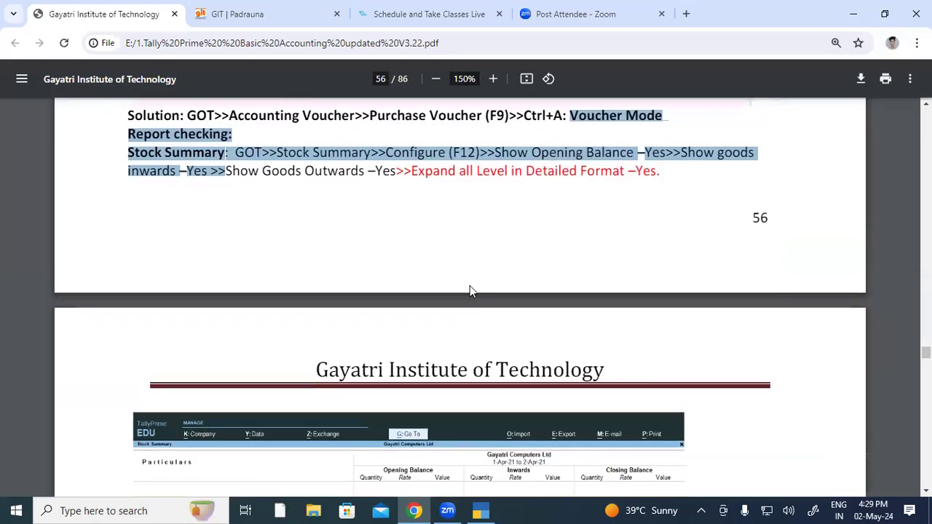
pyautogui.scroll(3, 466, 282)
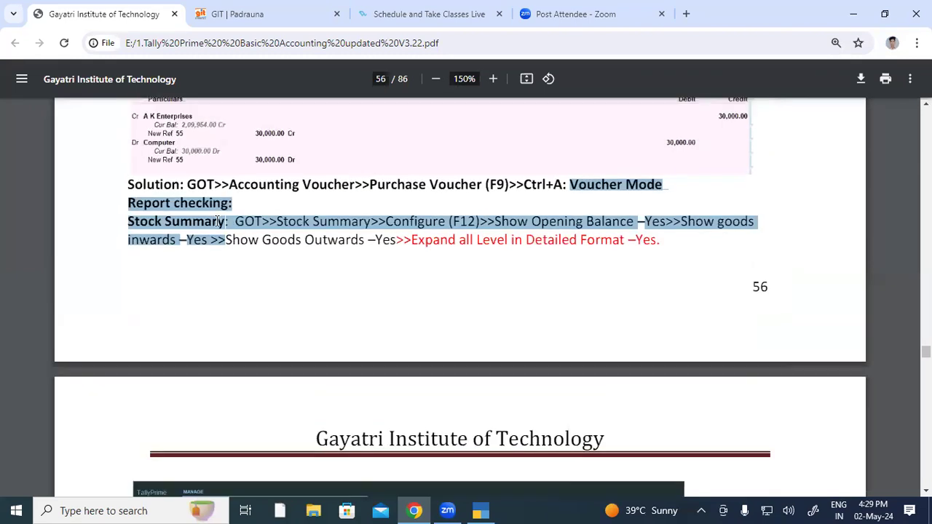
pyautogui.click(133, 207)
pyautogui.moveTo(126, 204); pyautogui.dragTo(235, 203)
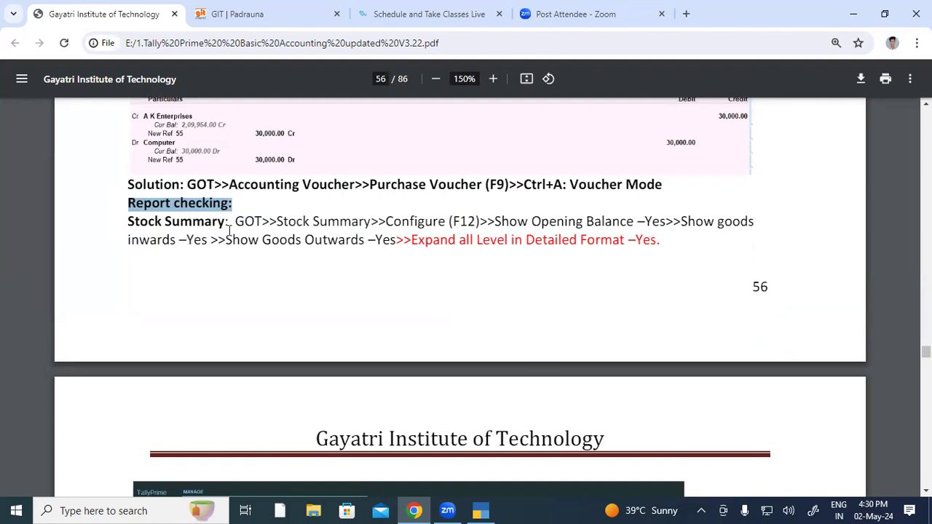
# Step: Read through the Stock Summary instructions in the PDF, highlighting the configuration path from Stock Summary to expanding all levels in detailed format
pyautogui.click(235, 223)
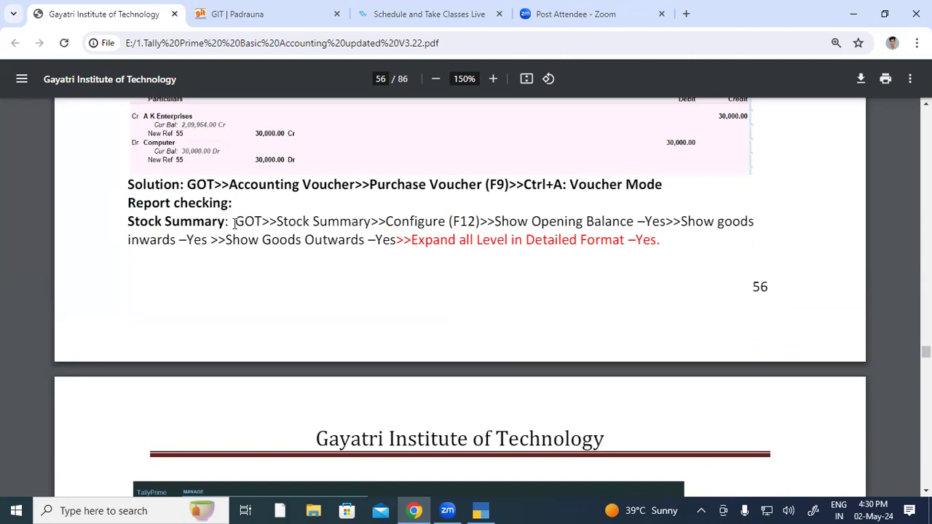
pyautogui.doubleClick(235, 222)
pyautogui.click(281, 220)
pyautogui.moveTo(281, 220); pyautogui.dragTo(473, 223)
pyautogui.moveTo(557, 221); pyautogui.dragTo(755, 221)
pyautogui.moveTo(139, 240); pyautogui.dragTo(524, 240)
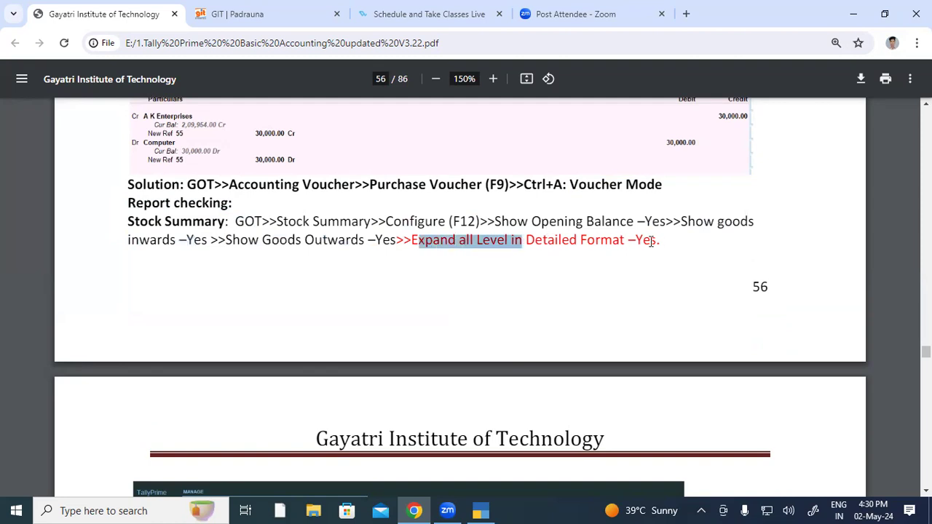
pyautogui.moveTo(635, 240); pyautogui.dragTo(659, 242)
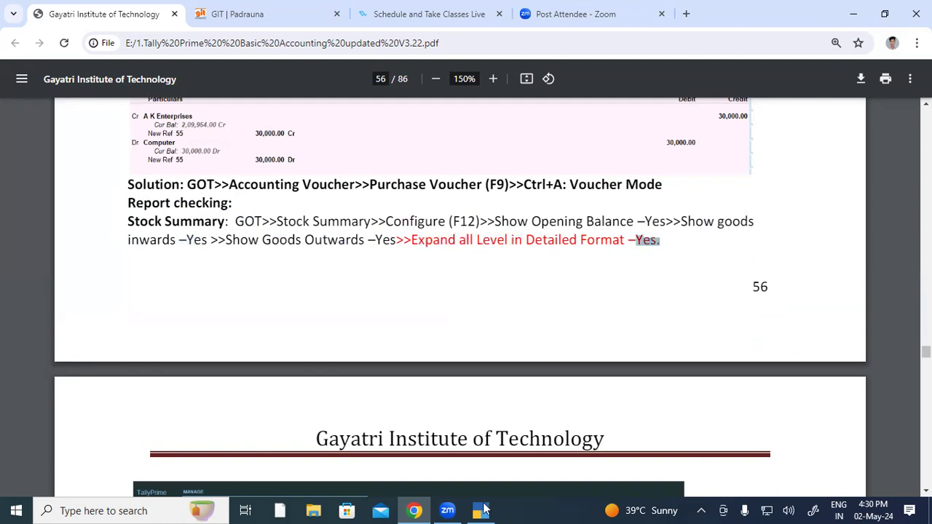
# Step: Switch to TallyPrime and open the Stock Summary report
pyautogui.click(481, 510)
pyautogui.press('Down')
pyautogui.press('Down')
pyautogui.press('Down')
pyautogui.press('Down')
pyautogui.press('Down')
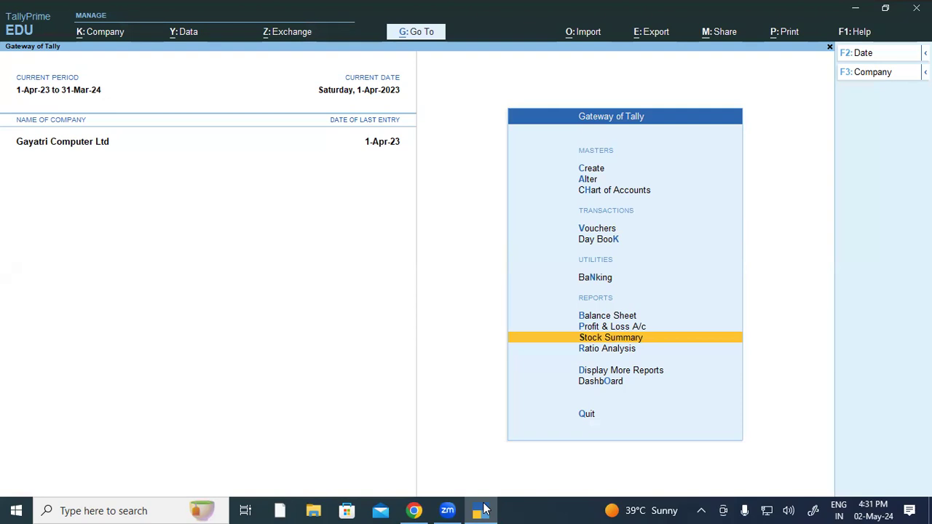
pyautogui.press('Return')
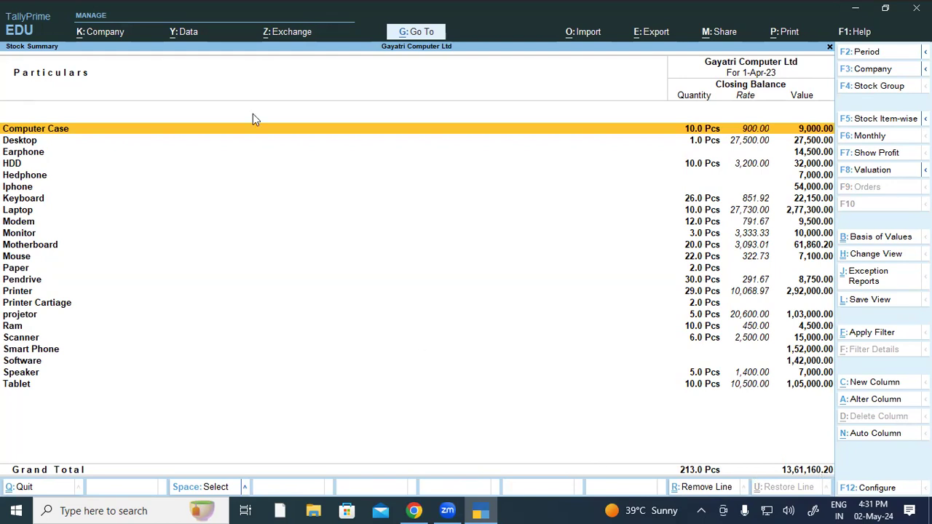
# Step: Configure the Stock Summary to show opening balance, goods inwards and goods outwards
pyautogui.click(877, 488)
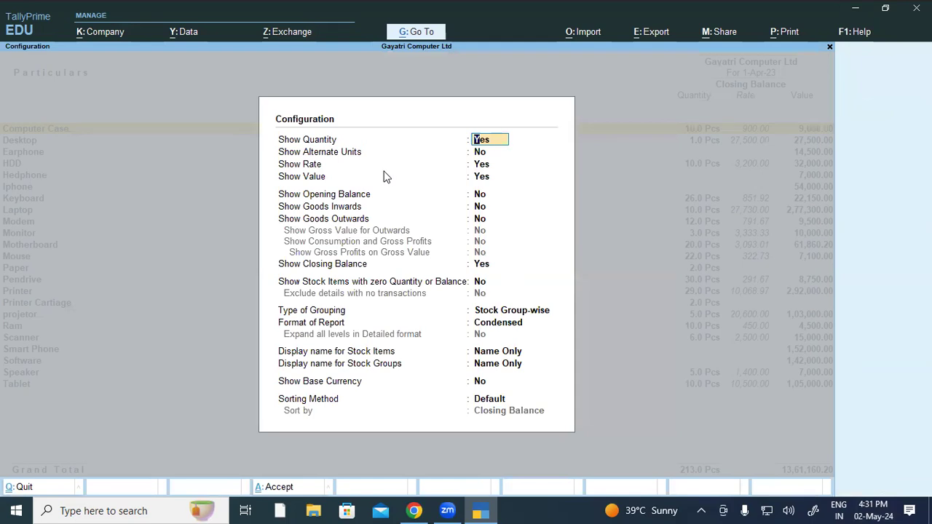
pyautogui.click(342, 196)
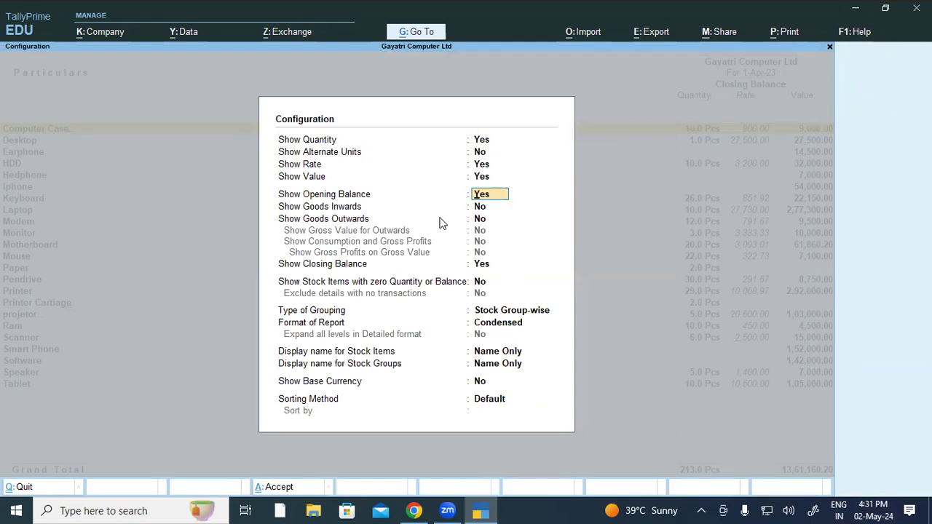
pyautogui.click(343, 207)
pyautogui.click(344, 220)
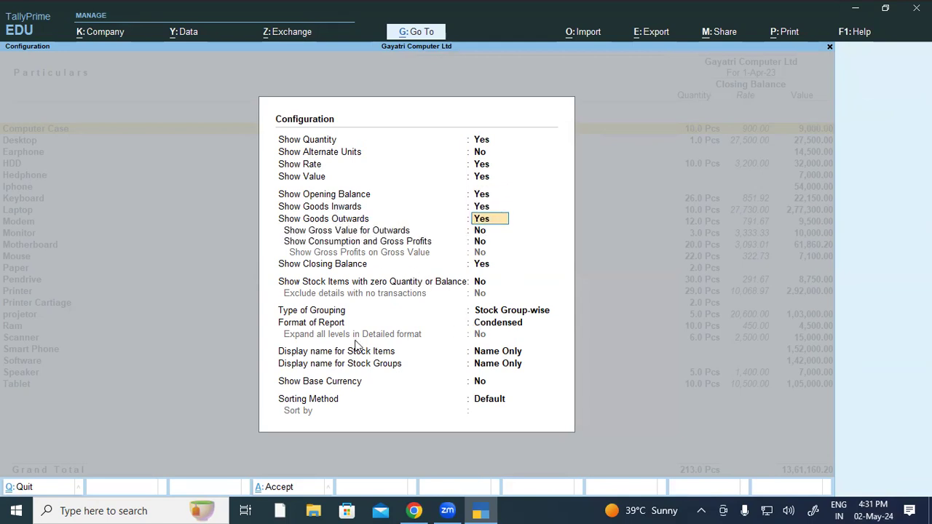
# Step: Set the report format to Detailed with all levels expanded, and accept the configuration
pyautogui.click(325, 326)
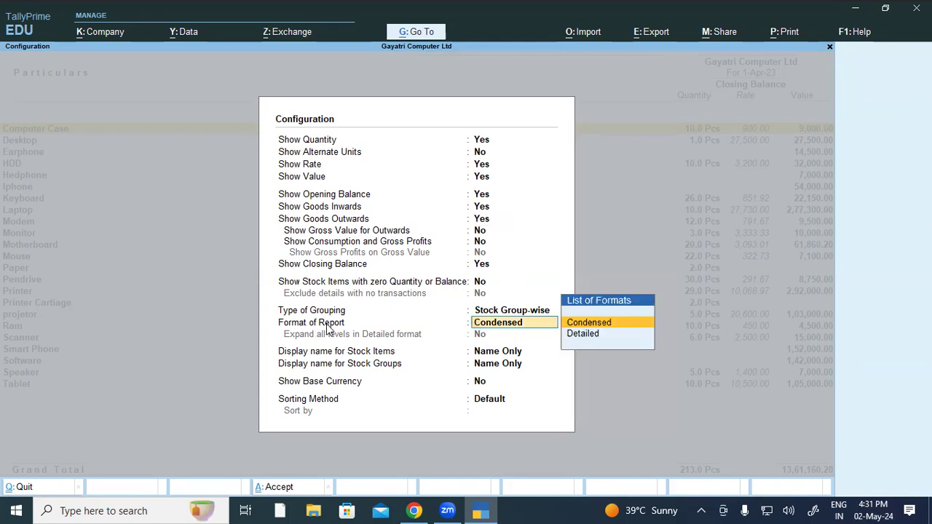
pyautogui.press('Down')
pyautogui.press('Return')
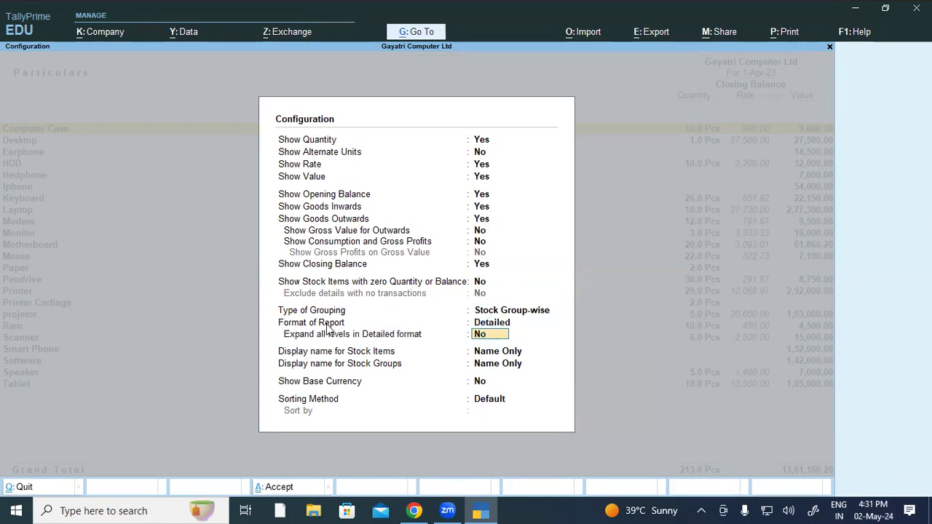
pyautogui.write('y')
pyautogui.press('Return')
pyautogui.hotkey('ctrl', 'a')
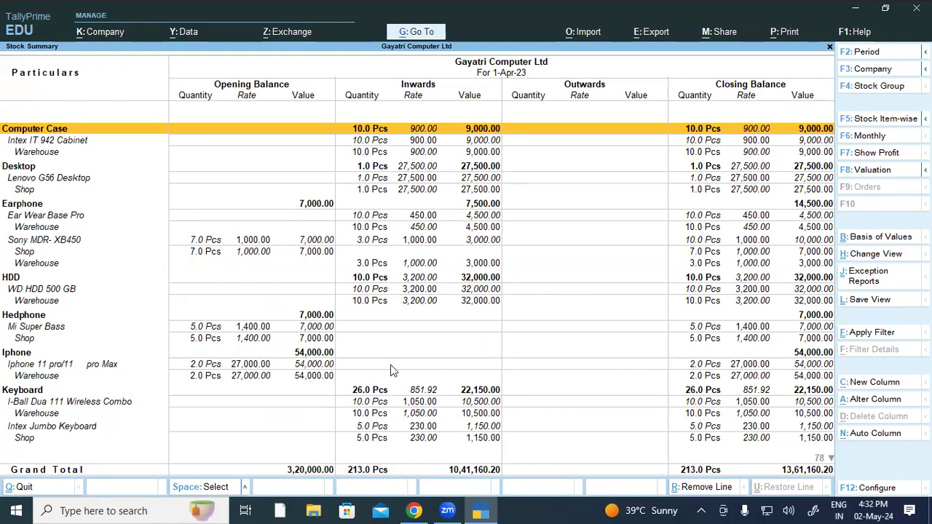
# Step: Switch to the PDF's sample stock summary on page 57, circle the closing quantity, closing value and inwards value totals, and clear the markings
pyautogui.hotkey('alt', 'Tab')
pyautogui.scroll(-5, 390, 367)
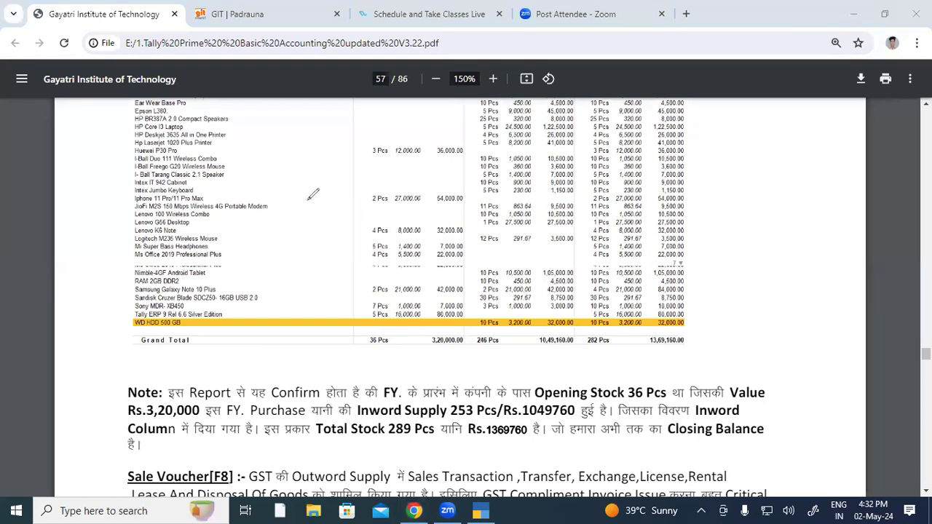
pyautogui.moveTo(610, 325)
pyautogui.mouseDown()
pyautogui.moveTo(583, 340)
pyautogui.moveTo(619, 347)
pyautogui.moveTo(598, 320)
pyautogui.mouseUp()
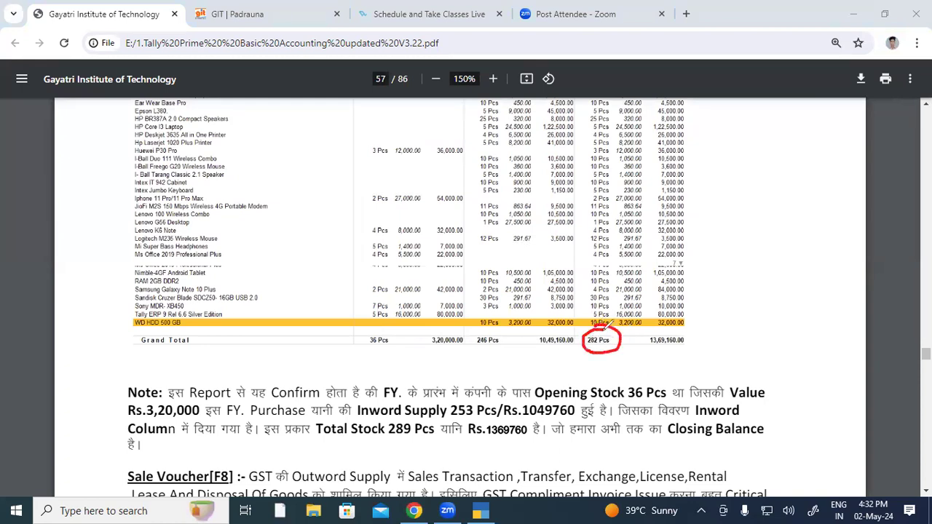
pyautogui.moveTo(662, 327)
pyautogui.mouseDown()
pyautogui.moveTo(638, 339)
pyautogui.moveTo(693, 324)
pyautogui.mouseUp()
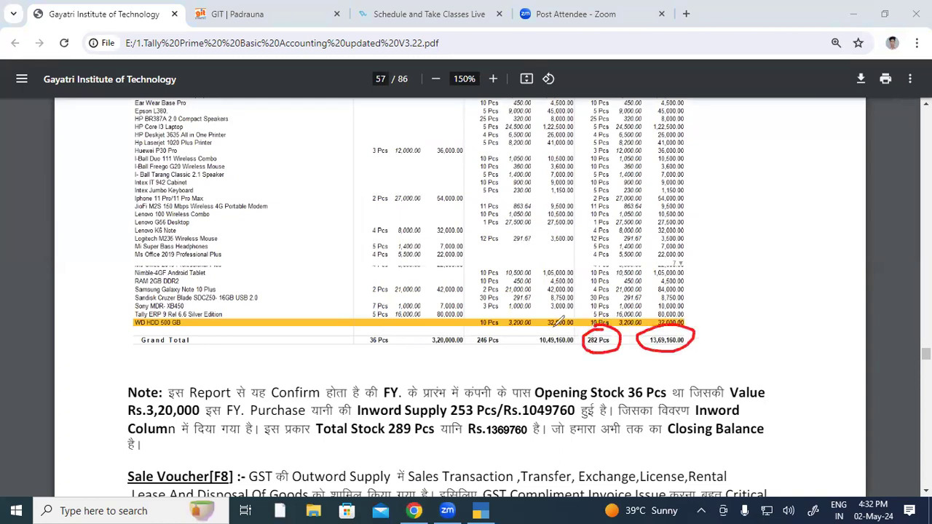
pyautogui.moveTo(543, 325)
pyautogui.mouseDown()
pyautogui.moveTo(550, 361)
pyautogui.moveTo(545, 318)
pyautogui.mouseUp()
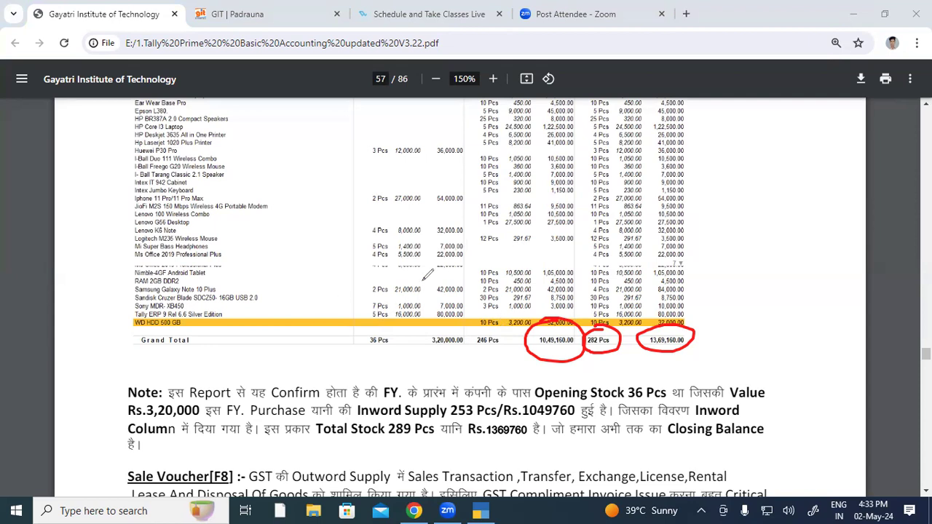
pyautogui.moveTo(565, 350); pyautogui.dragTo(543, 351)
pyautogui.press('Escape')
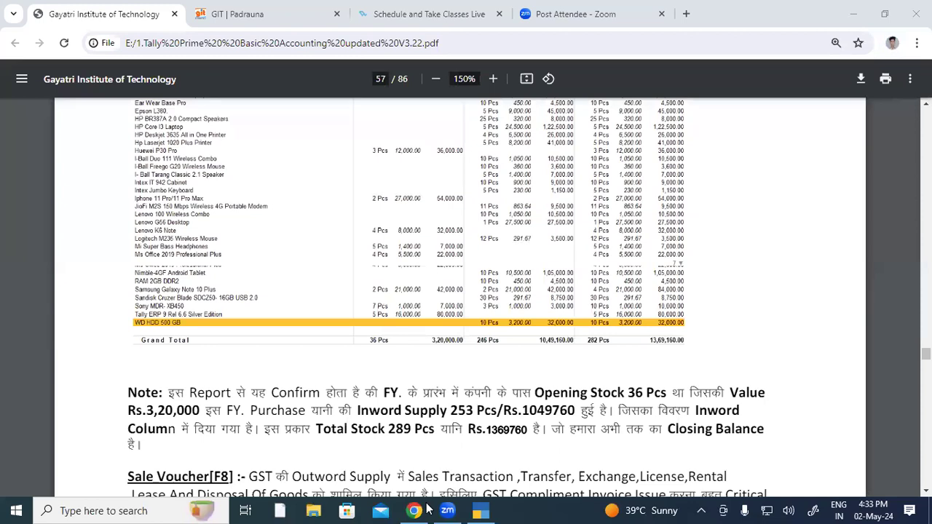
# Step: Compare the grand totals in TallyPrime's Stock Summary with those in the PDF and return to TallyPrime
pyautogui.click(480, 511)
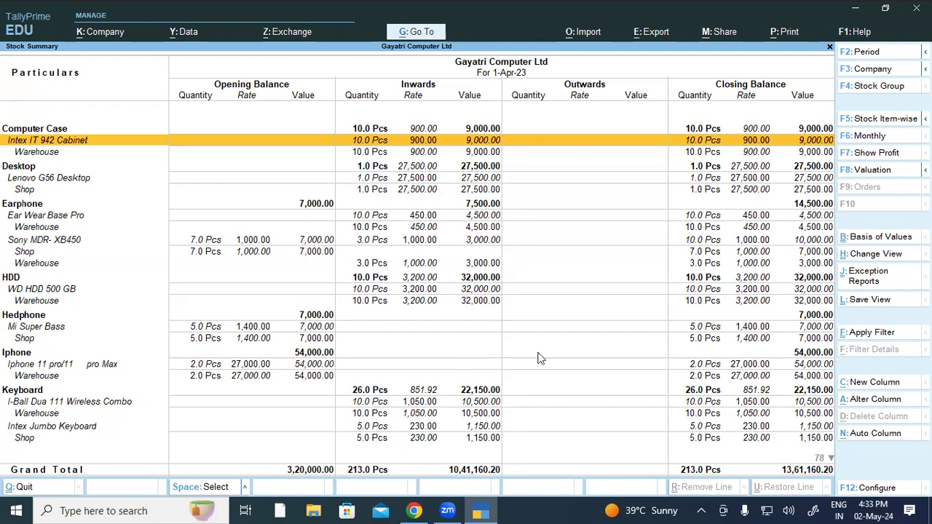
pyautogui.hotkey('alt', 'Tab')
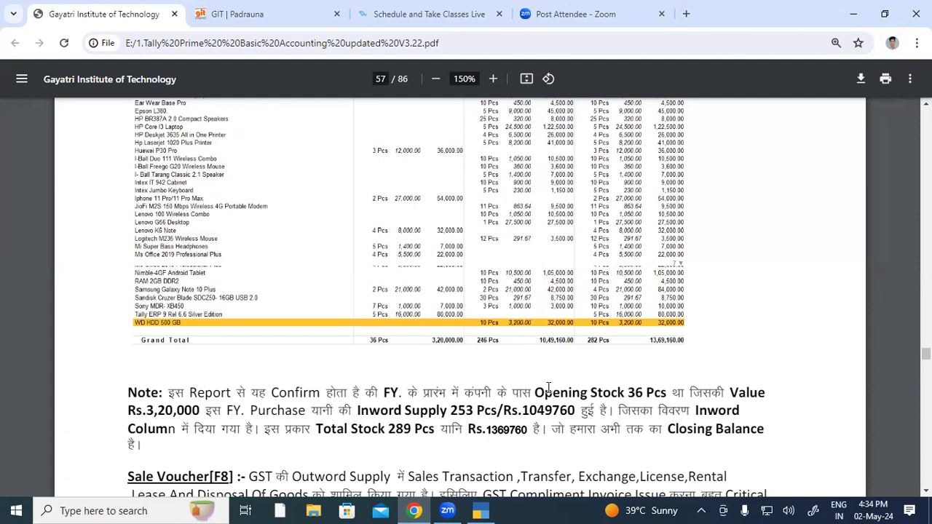
pyautogui.click(481, 510)
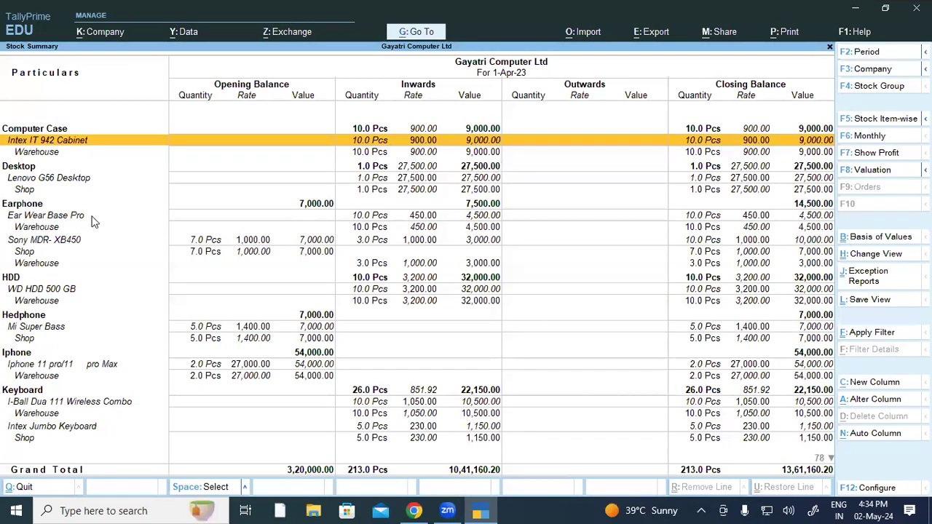
# Step: Draw red annotation boxes around the Opening Balance, Inwards, Outwards and Closing Balance column headings
pyautogui.moveTo(195, 67); pyautogui.dragTo(304, 104)
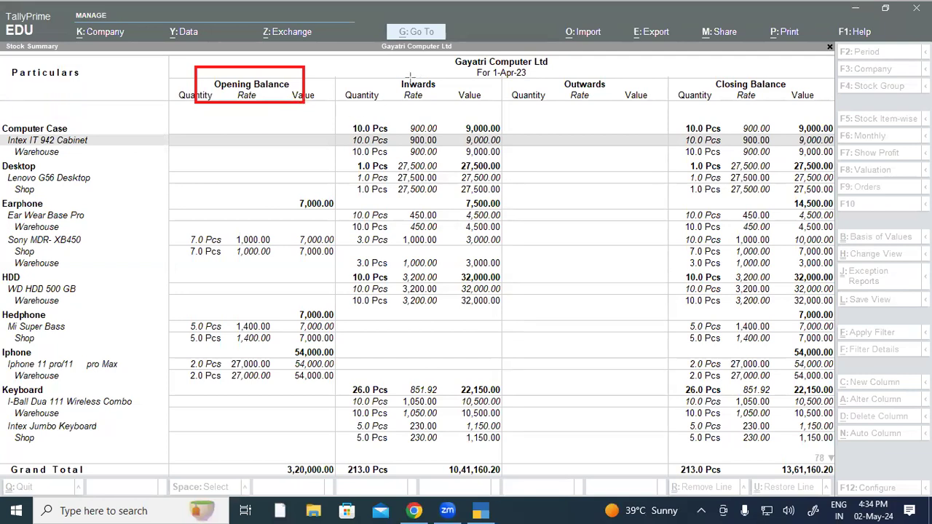
pyautogui.moveTo(367, 72); pyautogui.dragTo(464, 101)
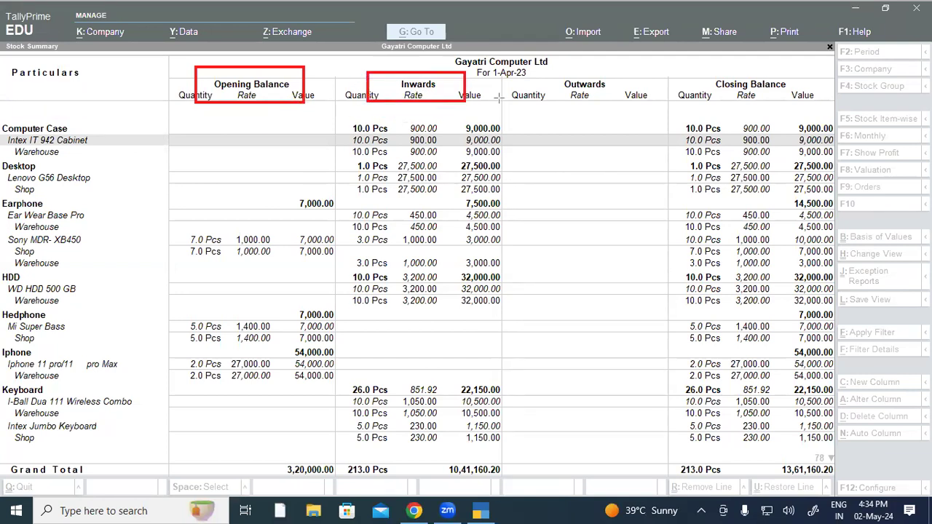
pyautogui.moveTo(538, 64); pyautogui.dragTo(644, 100)
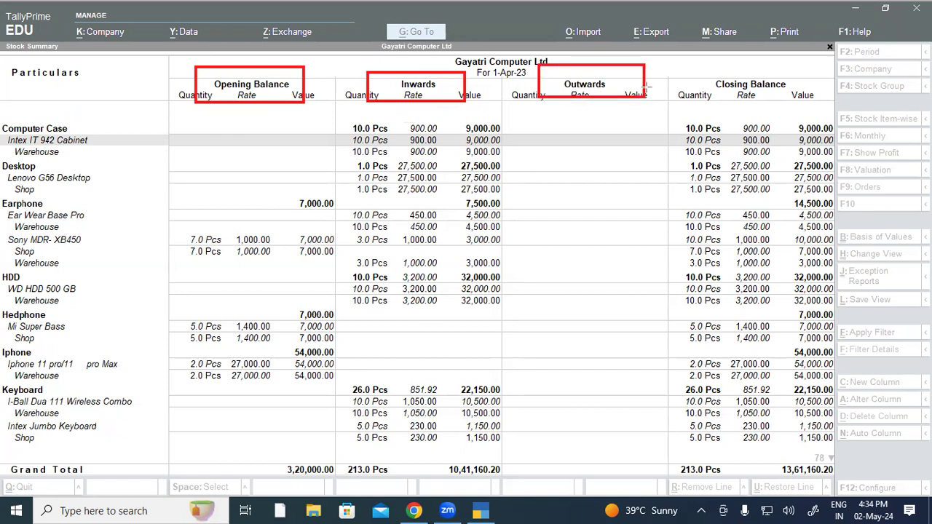
pyautogui.moveTo(704, 70); pyautogui.dragTo(826, 99)
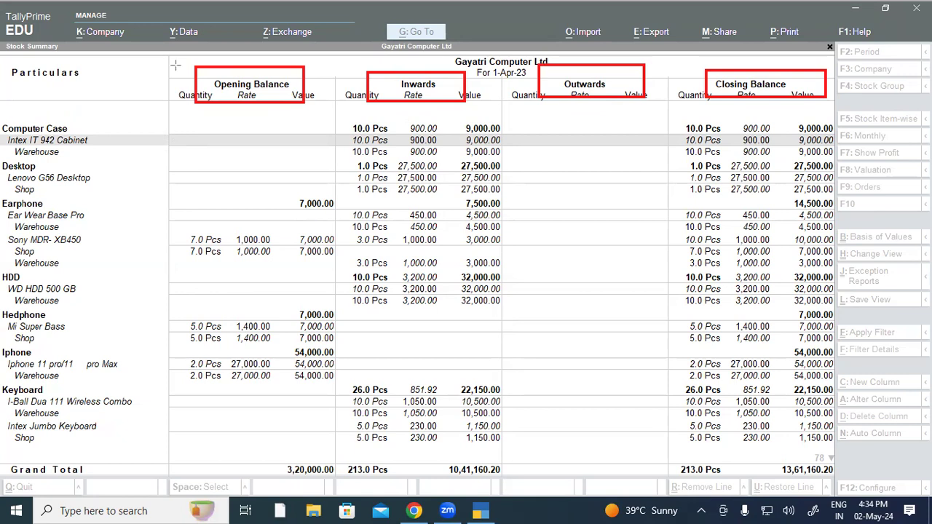
# Step: Outline the full Opening Balance, Inwards, Outwards and Closing Balance columns in red, and box the Inwards grand total value
pyautogui.moveTo(168, 54); pyautogui.dragTo(337, 481)
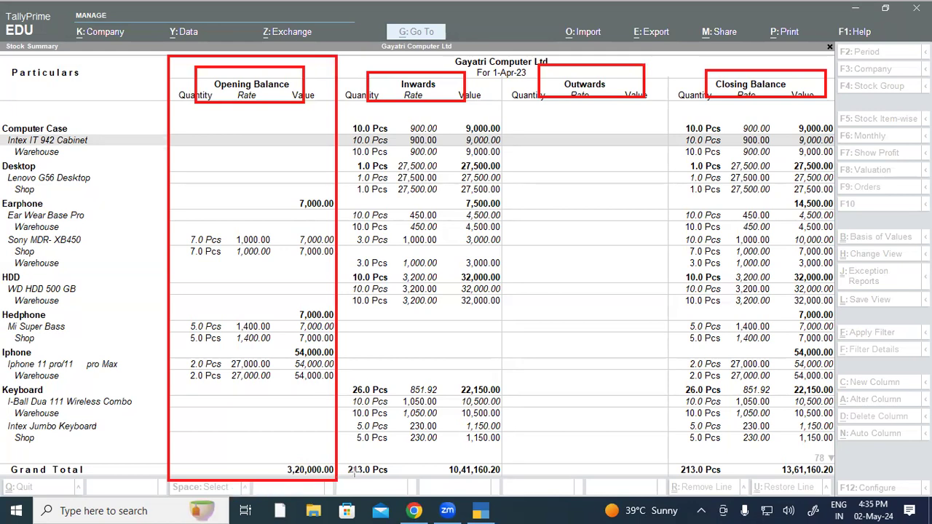
pyautogui.moveTo(337, 57)
pyautogui.mouseDown()
pyautogui.moveTo(406, 218)
pyautogui.moveTo(462, 444)
pyautogui.moveTo(484, 477)
pyautogui.moveTo(504, 483)
pyautogui.mouseUp()
pyautogui.moveTo(440, 456)
pyautogui.mouseDown()
pyautogui.moveTo(472, 482)
pyautogui.moveTo(506, 483)
pyautogui.moveTo(497, 479)
pyautogui.mouseUp()
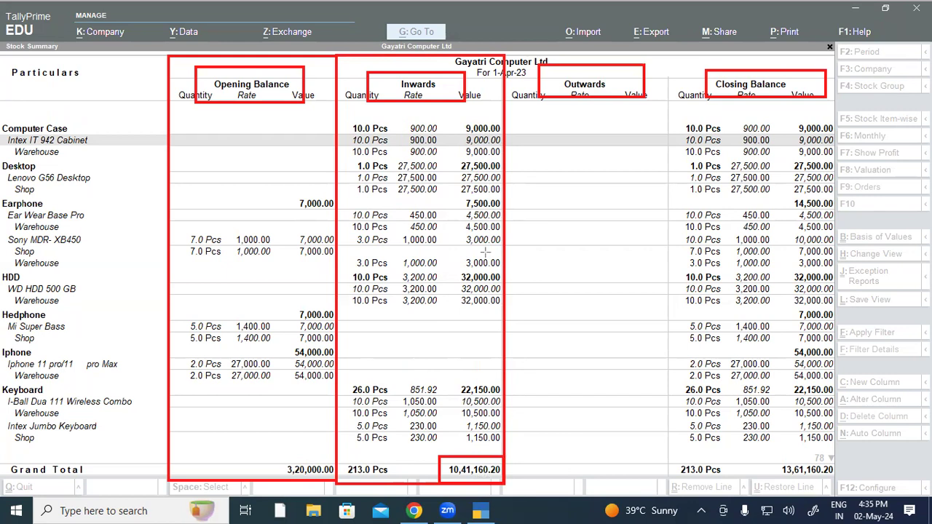
pyautogui.moveTo(505, 56)
pyautogui.mouseDown()
pyautogui.moveTo(542, 147)
pyautogui.moveTo(653, 313)
pyautogui.moveTo(690, 455)
pyautogui.moveTo(671, 480)
pyautogui.mouseUp()
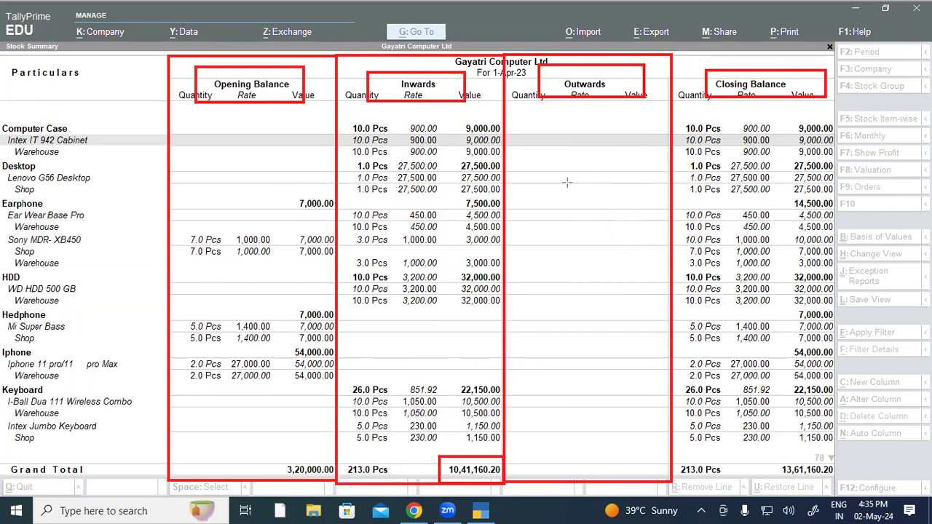
pyautogui.moveTo(674, 51); pyautogui.dragTo(839, 480)
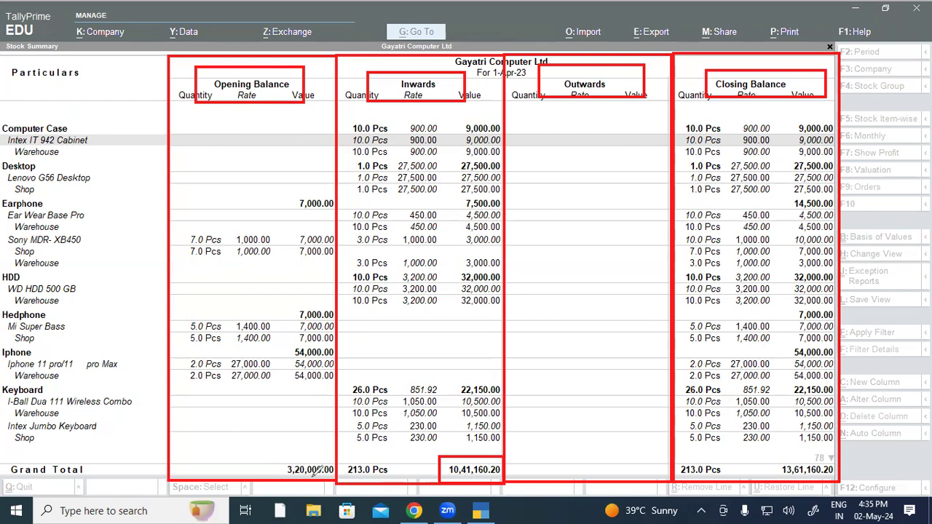
# Step: Link the opening and inwards value totals with a freehand bracket, circle the closing value total, and mark a vertical stroke in the Outwards column
pyautogui.moveTo(307, 456)
pyautogui.mouseDown()
pyautogui.moveTo(355, 413)
pyautogui.moveTo(469, 437)
pyautogui.moveTo(465, 449)
pyautogui.mouseUp()
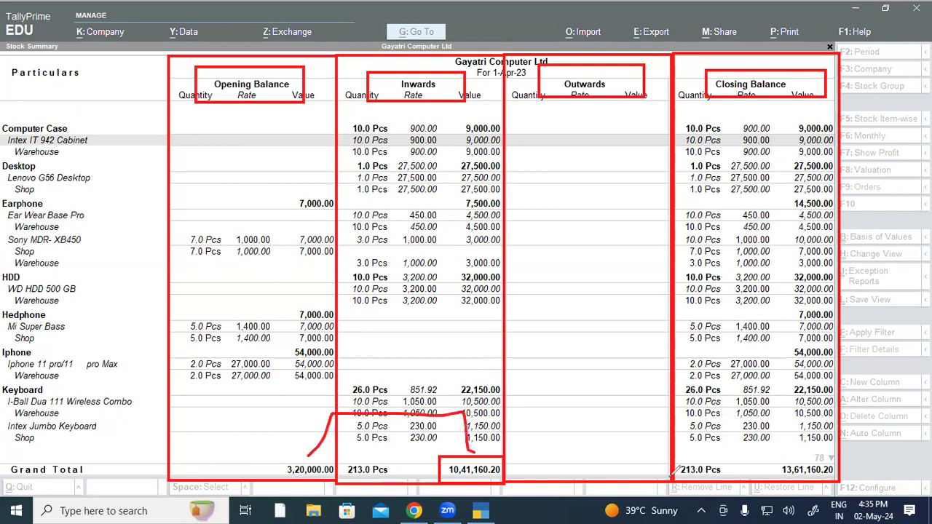
pyautogui.moveTo(797, 448)
pyautogui.mouseDown()
pyautogui.moveTo(784, 447)
pyautogui.moveTo(784, 486)
pyautogui.moveTo(847, 465)
pyautogui.moveTo(784, 448)
pyautogui.mouseUp()
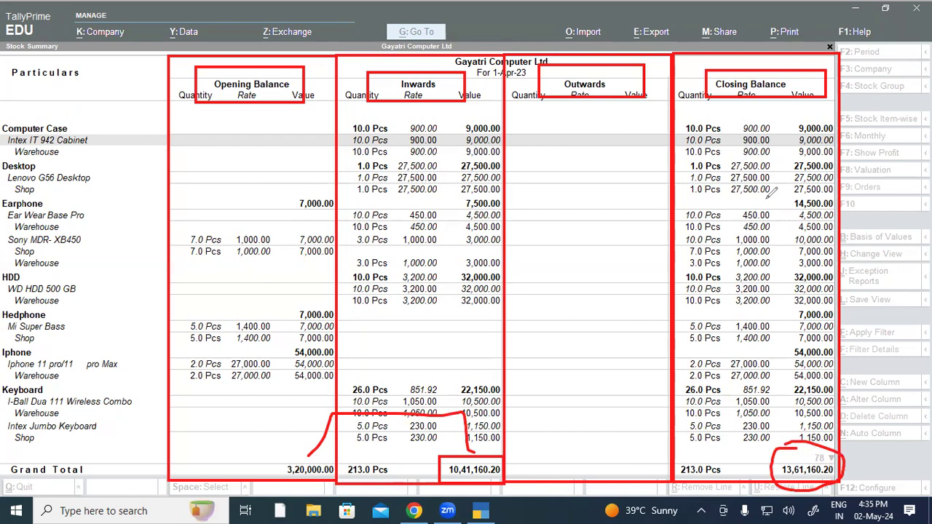
pyautogui.moveTo(597, 115); pyautogui.dragTo(589, 214)
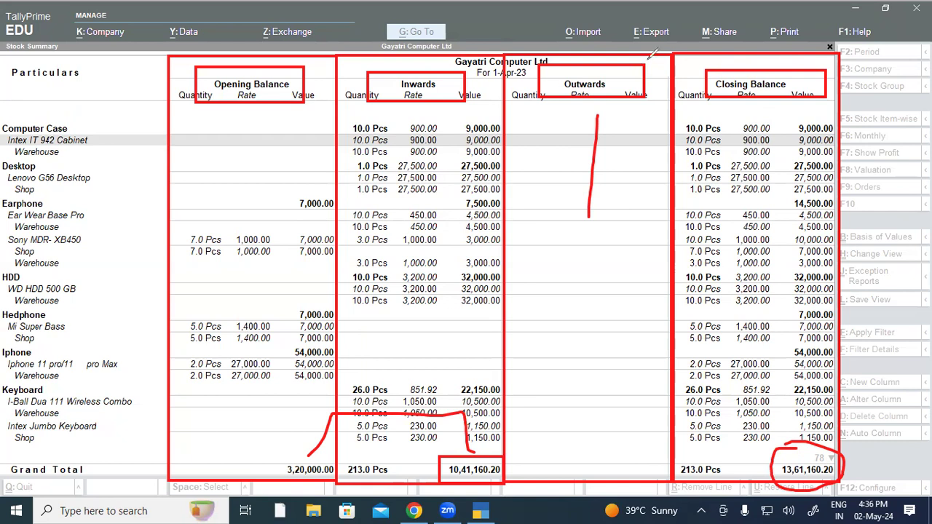
# Step: Handwrite a "mob" stock example with circled 2 under Opening Balance, 10 under Inwards, 11 under Outwards and 1 under Closing Balance
pyautogui.moveTo(120, 202)
pyautogui.mouseDown()
pyautogui.moveTo(168, 146)
pyautogui.moveTo(174, 129)
pyautogui.moveTo(164, 126)
pyautogui.moveTo(178, 135)
pyautogui.moveTo(166, 149)
pyautogui.mouseUp()
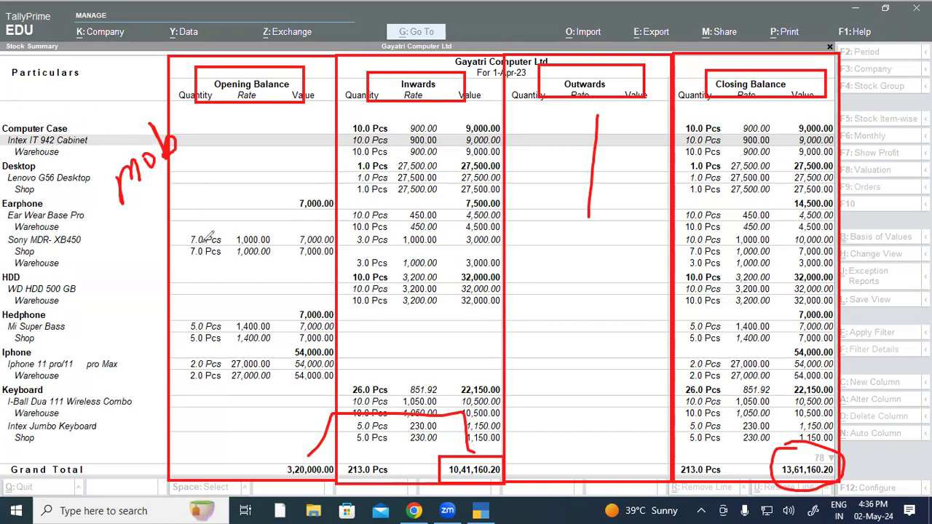
pyautogui.moveTo(212, 183)
pyautogui.mouseDown()
pyautogui.moveTo(221, 179)
pyautogui.moveTo(222, 209)
pyautogui.moveTo(243, 202)
pyautogui.mouseUp()
pyautogui.moveTo(232, 165)
pyautogui.mouseDown()
pyautogui.moveTo(197, 178)
pyautogui.moveTo(253, 195)
pyautogui.moveTo(234, 165)
pyautogui.mouseUp()
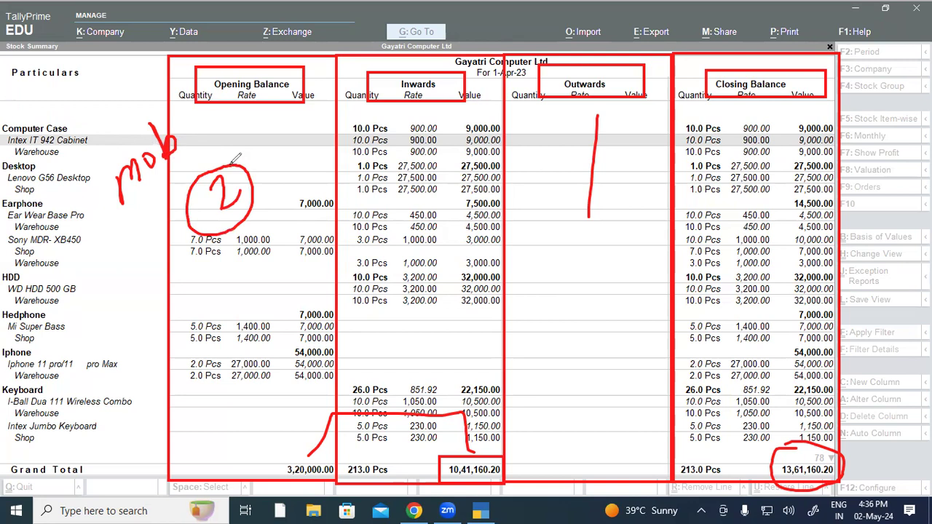
pyautogui.moveTo(367, 166)
pyautogui.mouseDown()
pyautogui.moveTo(366, 208)
pyautogui.moveTo(388, 171)
pyautogui.mouseUp()
pyautogui.moveTo(373, 140)
pyautogui.mouseDown()
pyautogui.moveTo(344, 178)
pyautogui.moveTo(373, 142)
pyautogui.mouseUp()
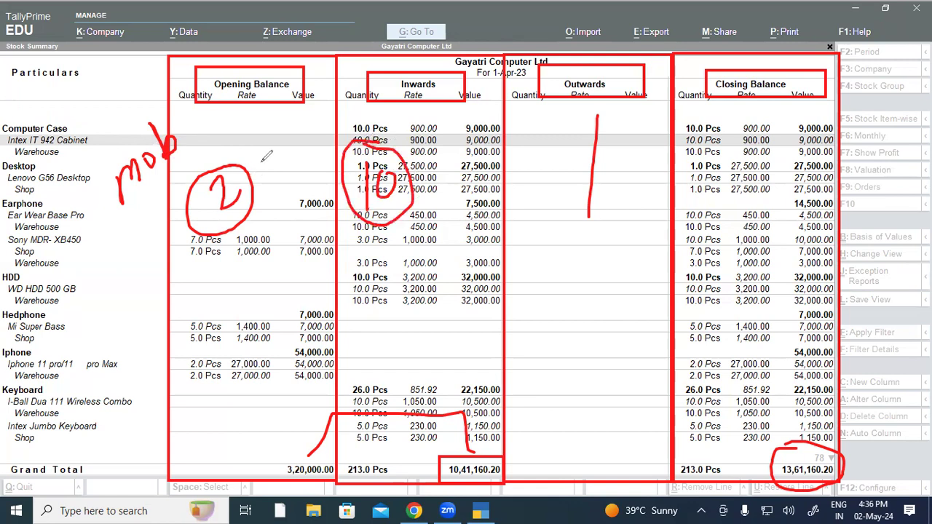
pyautogui.moveTo(524, 154)
pyautogui.mouseDown()
pyautogui.moveTo(527, 182)
pyautogui.moveTo(549, 174)
pyautogui.mouseUp()
pyautogui.moveTo(543, 122)
pyautogui.mouseDown()
pyautogui.moveTo(504, 212)
pyautogui.moveTo(497, 129)
pyautogui.mouseUp()
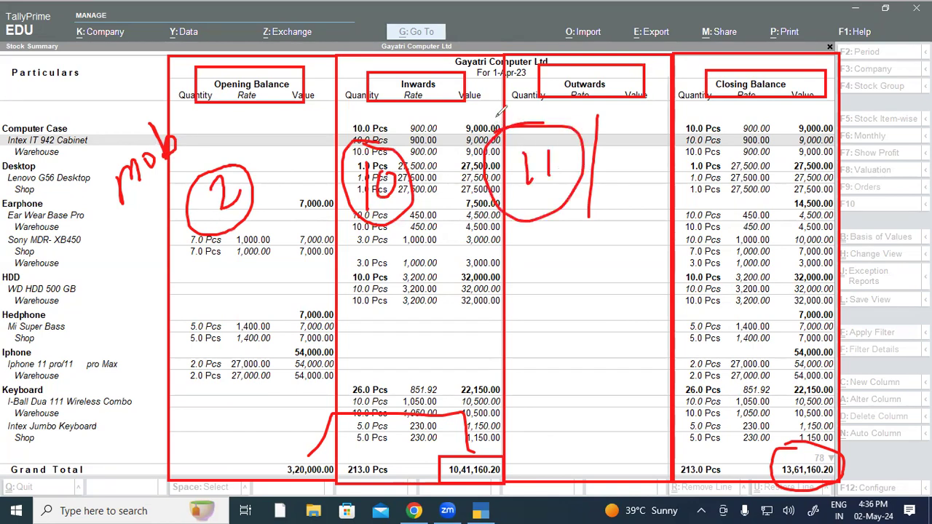
pyautogui.moveTo(735, 153)
pyautogui.mouseDown()
pyautogui.moveTo(742, 195)
pyautogui.moveTo(732, 146)
pyautogui.mouseUp()
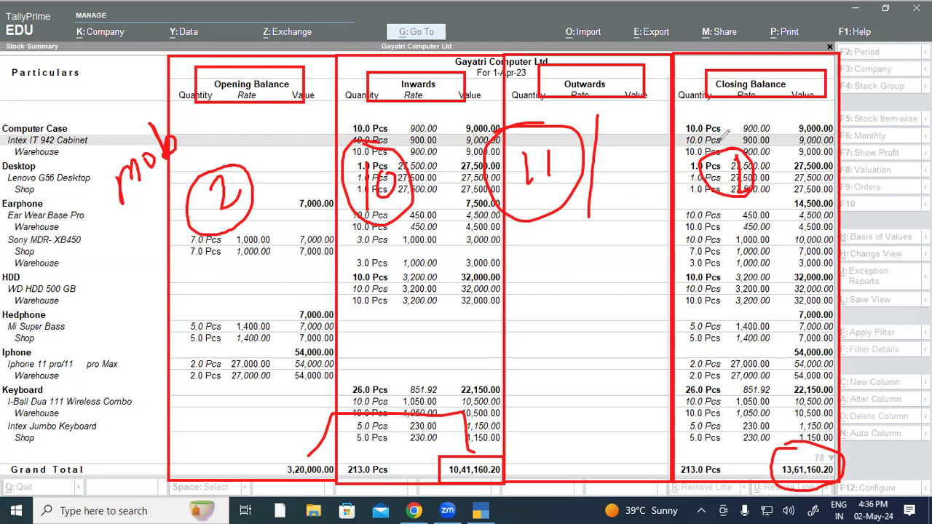
# Step: Handwrite the year range "22 23" with an underline in the Outwards column of the Stock Summary
pyautogui.moveTo(559, 279)
pyautogui.mouseDown()
pyautogui.moveTo(560, 256)
pyautogui.moveTo(606, 260)
pyautogui.moveTo(624, 242)
pyautogui.moveTo(627, 250)
pyautogui.mouseUp()
pyautogui.moveTo(648, 195)
pyautogui.mouseDown()
pyautogui.moveTo(658, 201)
pyautogui.moveTo(650, 217)
pyautogui.moveTo(634, 216)
pyautogui.moveTo(652, 223)
pyautogui.mouseUp()
pyautogui.moveTo(588, 275); pyautogui.dragTo(666, 227)
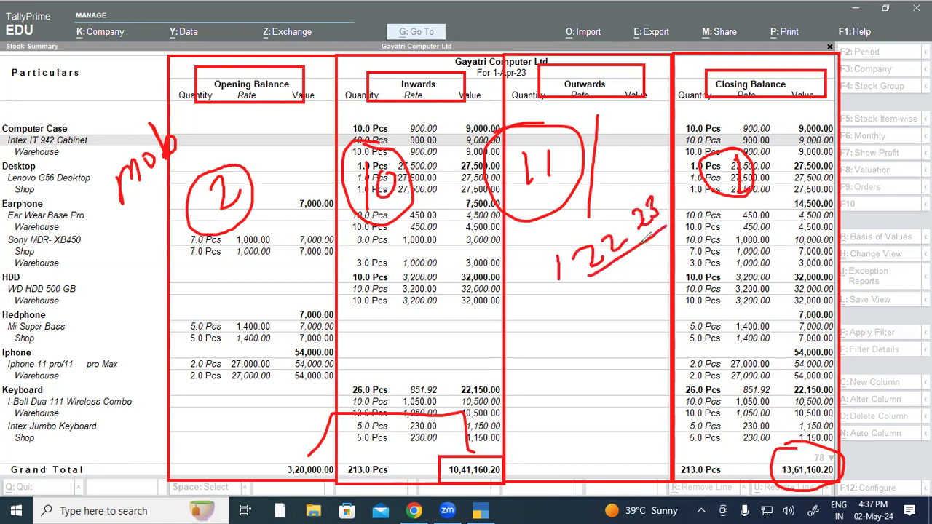
# Step: Handwrite "Clos" under the 22 23 note, and add "23 - 24" with "Ob" below it
pyautogui.moveTo(572, 300); pyautogui.dragTo(581, 319)
pyautogui.moveTo(591, 302); pyautogui.dragTo(603, 304)
pyautogui.moveTo(616, 339)
pyautogui.mouseDown()
pyautogui.moveTo(635, 348)
pyautogui.moveTo(587, 373)
pyautogui.mouseUp()
pyautogui.moveTo(710, 315); pyautogui.dragTo(699, 329)
pyautogui.moveTo(718, 282); pyautogui.dragTo(737, 283)
pyautogui.moveTo(763, 255)
pyautogui.mouseDown()
pyautogui.moveTo(743, 281)
pyautogui.moveTo(778, 256)
pyautogui.mouseUp()
pyautogui.moveTo(641, 400)
pyautogui.mouseDown()
pyautogui.moveTo(635, 425)
pyautogui.moveTo(633, 401)
pyautogui.mouseUp()
pyautogui.moveTo(644, 405); pyautogui.dragTo(693, 371)
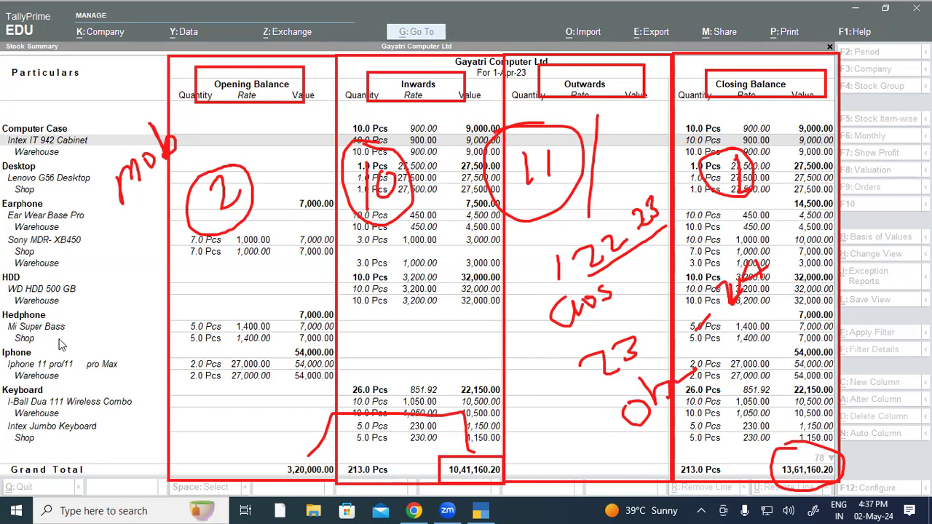
# Step: Close the annotated Stock Summary, switch to the PDF in Chrome and highlight the "Sale Voucher[F8]" heading on page 57
pyautogui.click(118, 339)
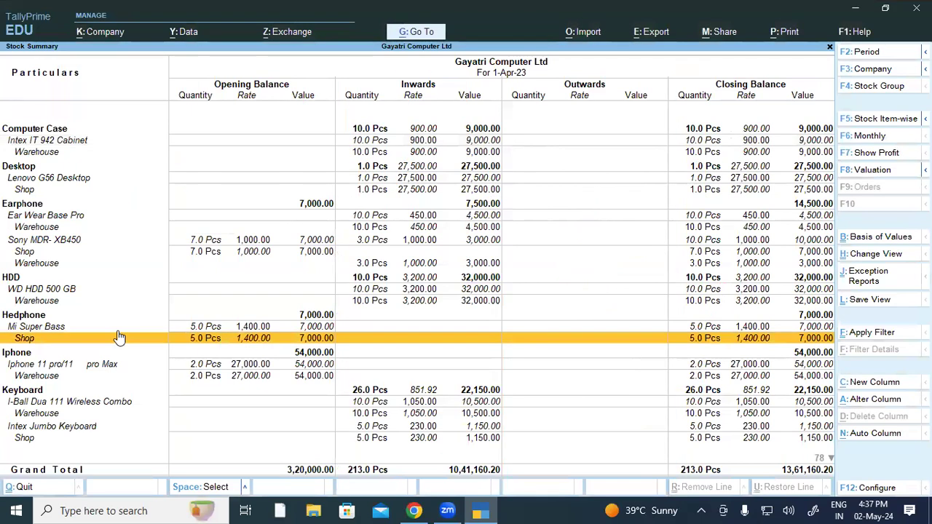
pyautogui.press('Escape')
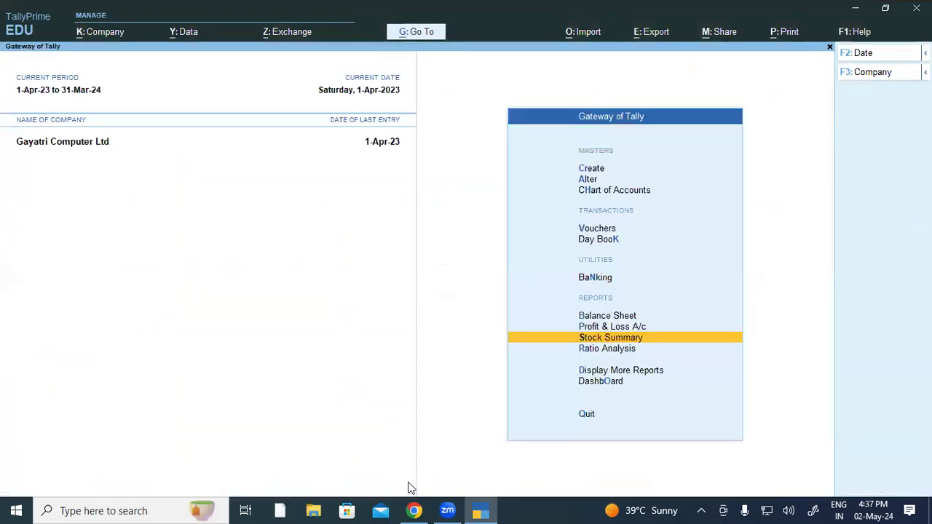
pyautogui.click(413, 511)
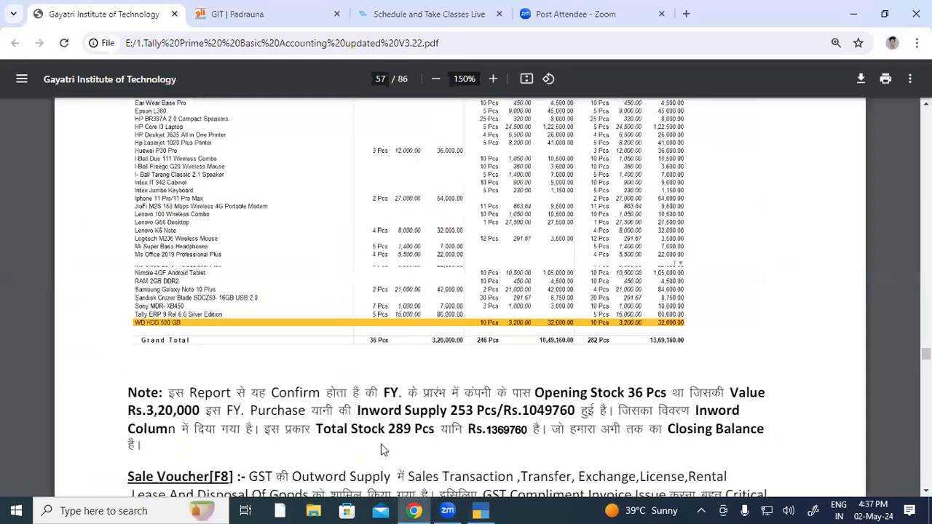
pyautogui.scroll(-1, 227, 376)
pyautogui.moveTo(128, 204); pyautogui.dragTo(221, 200)
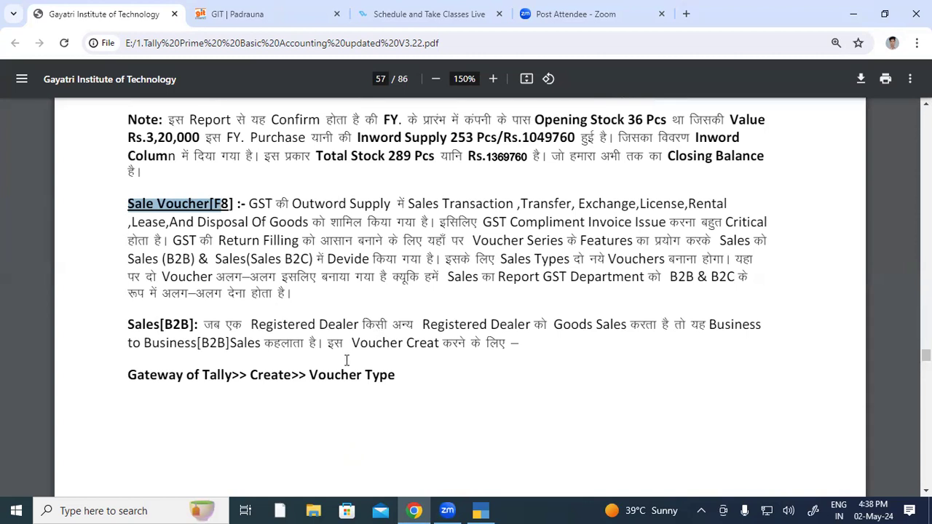
# Step: Switch to TallyPrime and start a Journal voucher with reference number 55, keeping the date 1-Apr-23
pyautogui.click(482, 510)
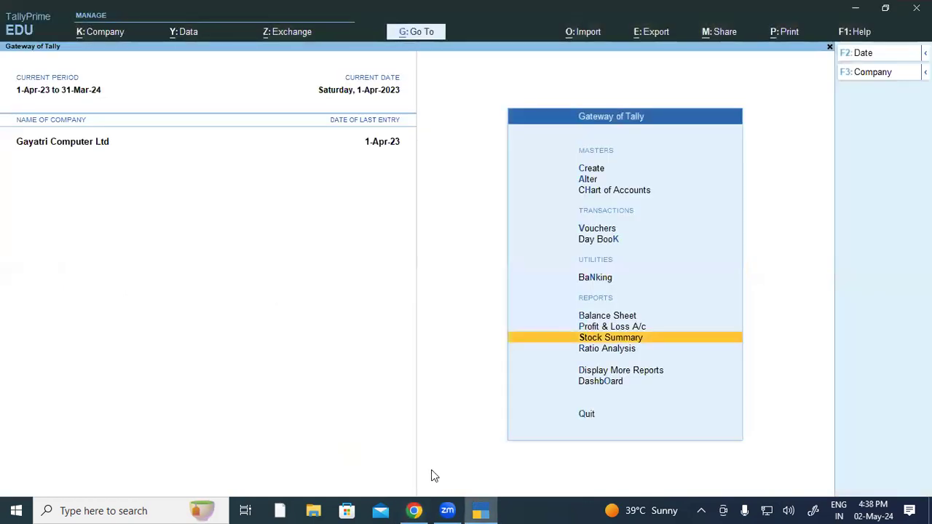
pyautogui.press('Up')
pyautogui.press('Up')
pyautogui.press('Up')
pyautogui.press('Up')
pyautogui.press('Up')
pyautogui.press('Return')
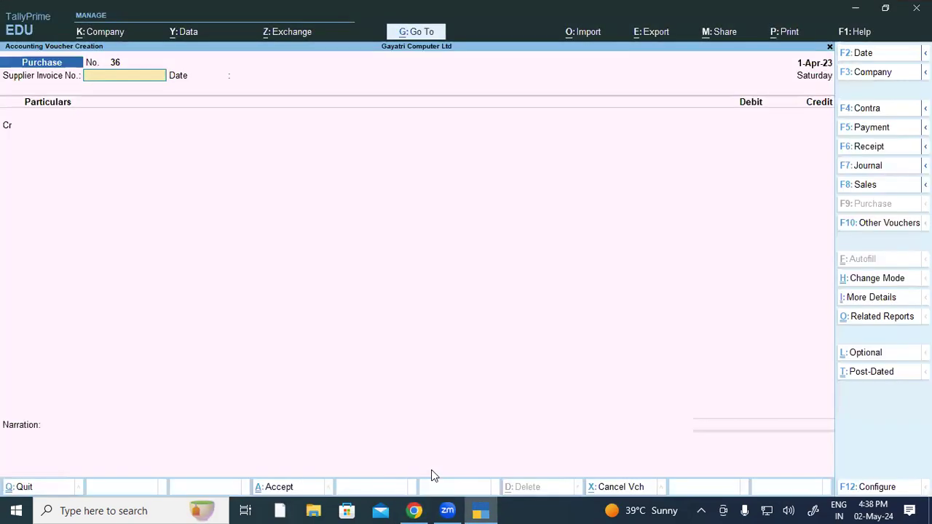
pyautogui.press('F7')
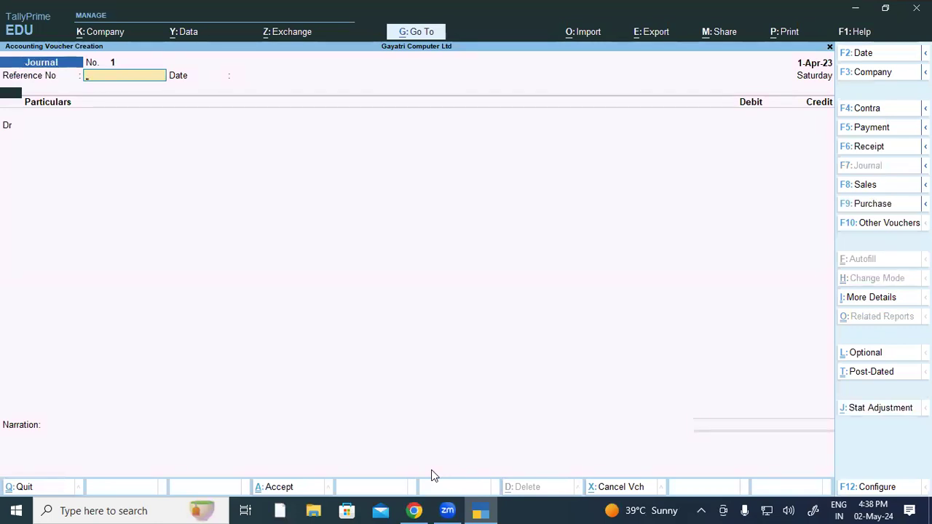
pyautogui.write('55')
pyautogui.press('Return')
pyautogui.press('Return')
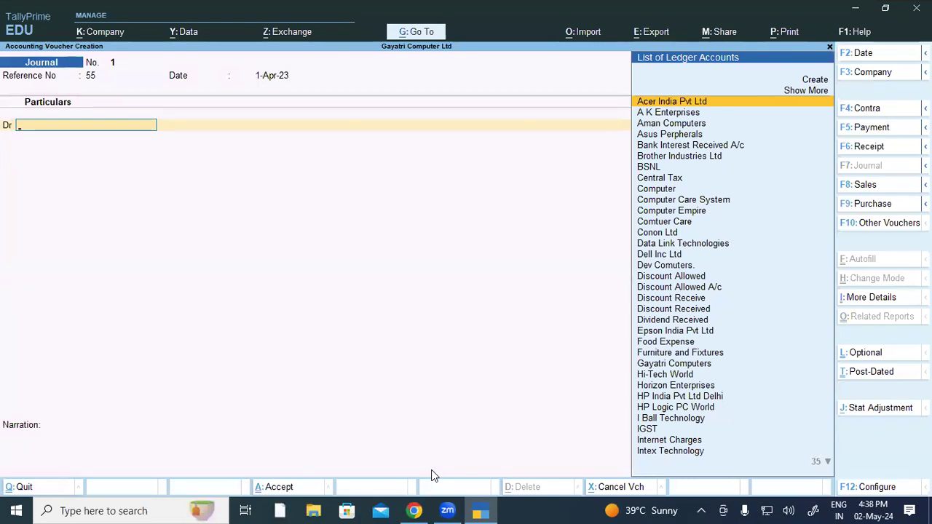
# Step: Debit the Computer ledger with 30,000.00 in the journal voucher
pyautogui.write('co')
pyautogui.press('Down')
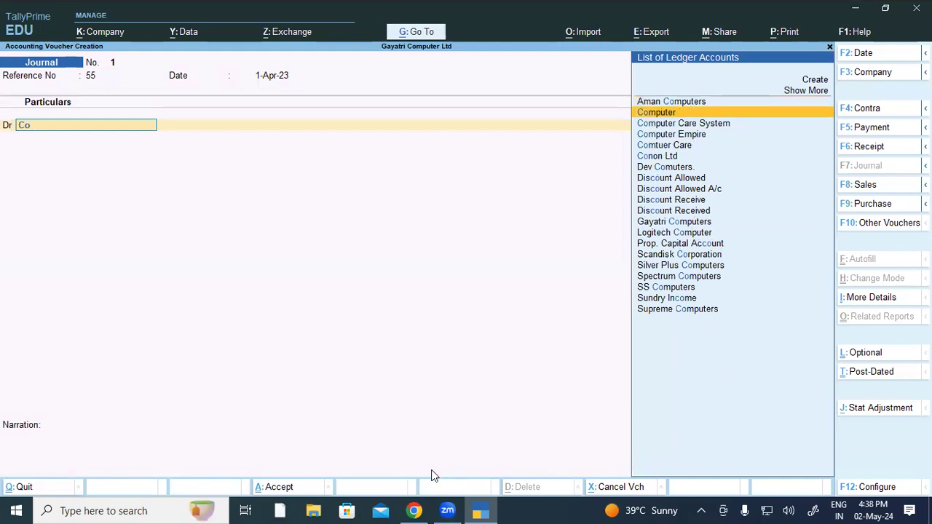
pyautogui.press('Return')
pyautogui.write('30,00')
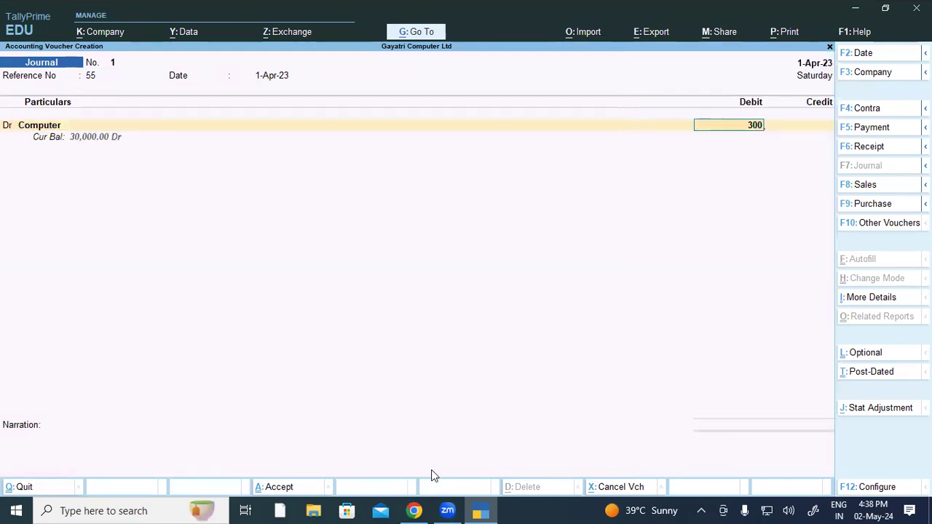
pyautogui.write('0')
pyautogui.press('Return')
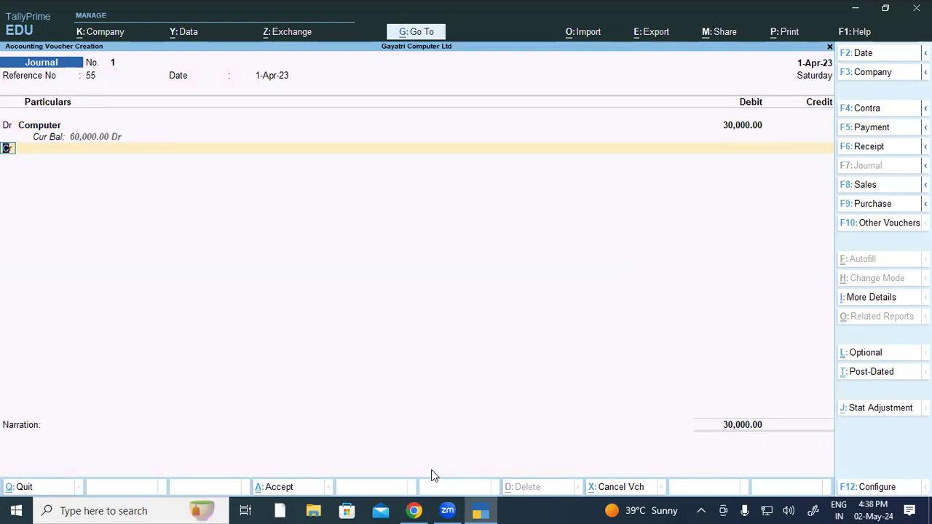
# Step: Credit A K Enterprises with 30,000.00 as the second line of the journal voucher
pyautogui.press('Return')
pyautogui.write('a')
pyautogui.press('Down')
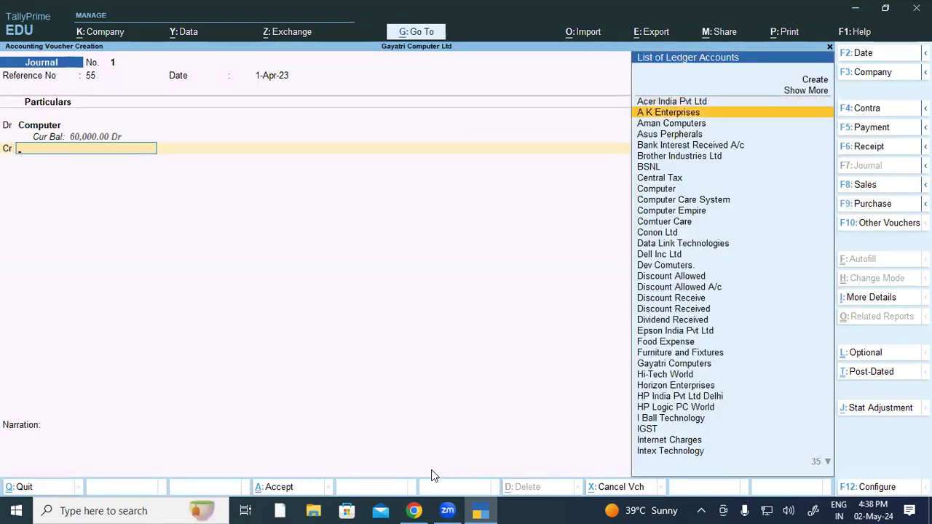
pyautogui.press('Return')
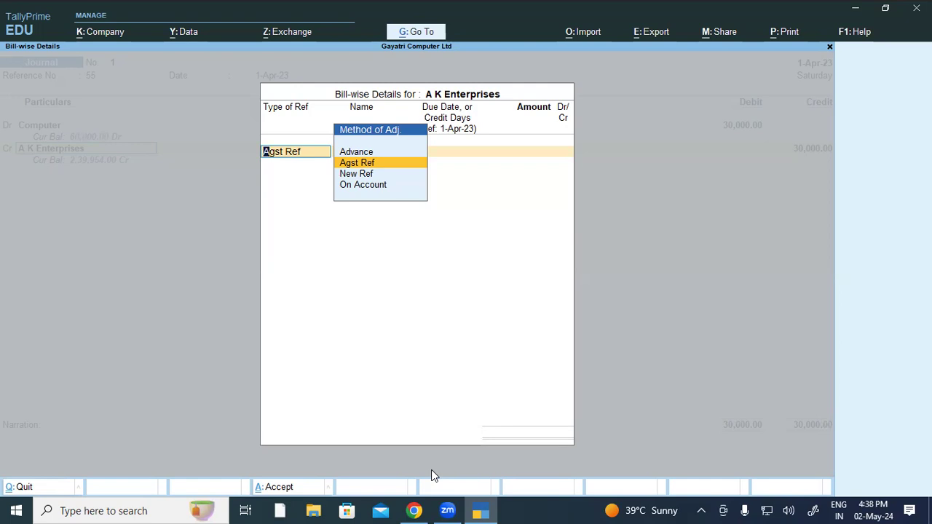
# Step: Allocate the 30,000.00 credit to New Ref 55 in the bill-wise details, and quit the journal voucher without saving
pyautogui.press('Return')
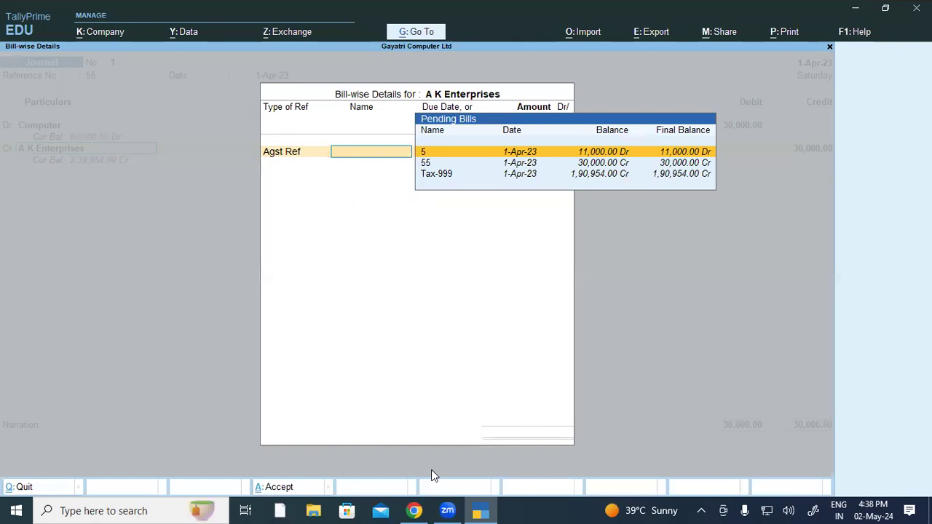
pyautogui.press('Down')
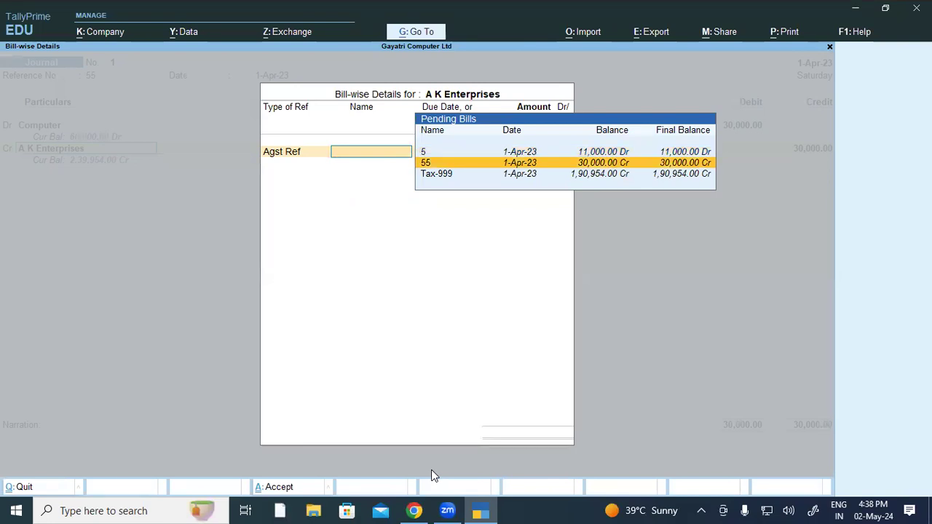
pyautogui.press('BackSpace')
pyautogui.press('Down')
pyautogui.press('Return')
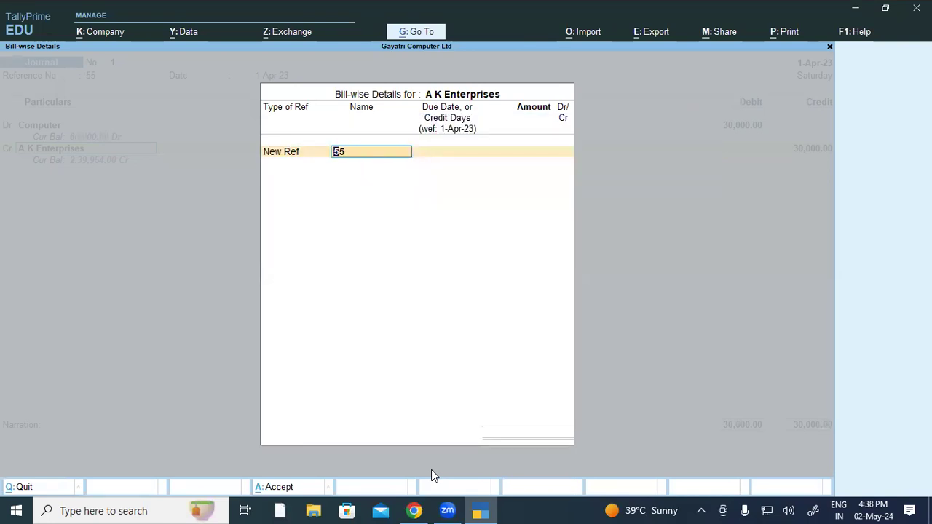
pyautogui.press('Return')
pyautogui.press('Return')
pyautogui.press('Return')
pyautogui.write('300000.00')
pyautogui.press('Return')
pyautogui.press('Return')
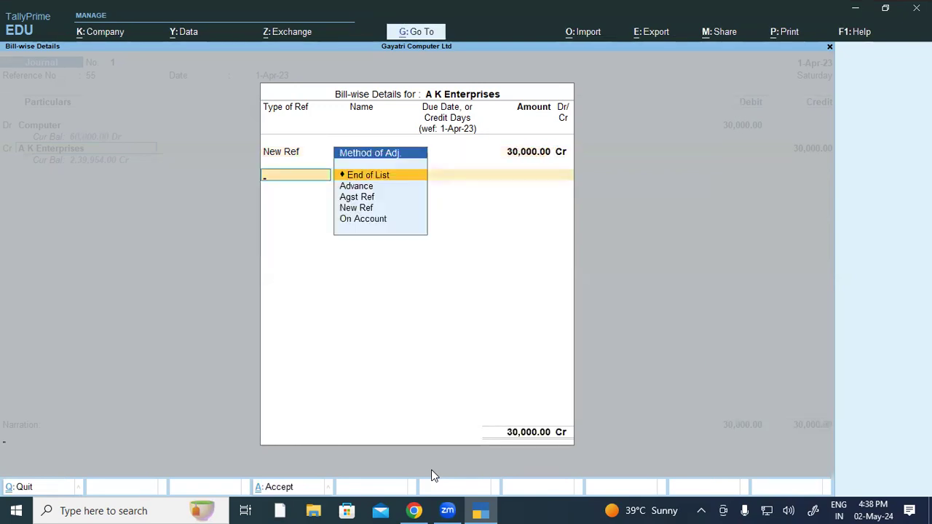
pyautogui.press('Return')
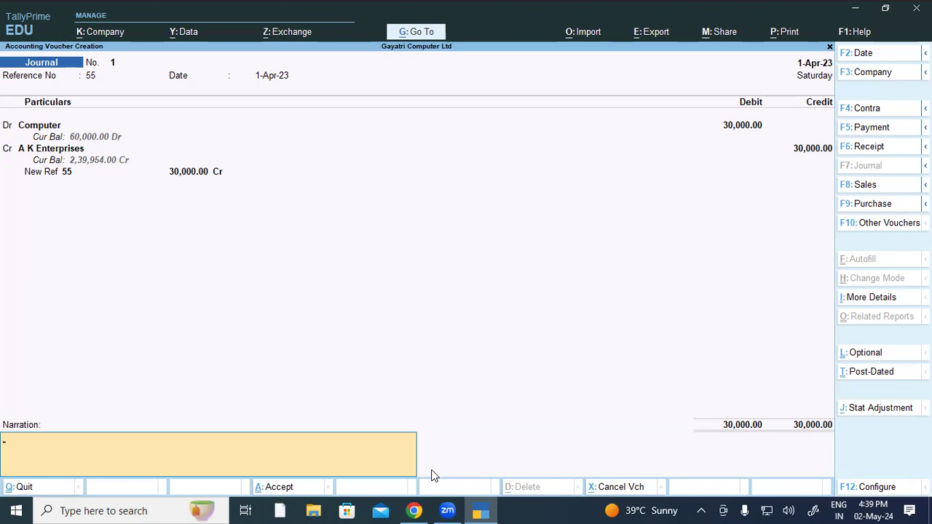
pyautogui.press('Escape')
pyautogui.press('y')
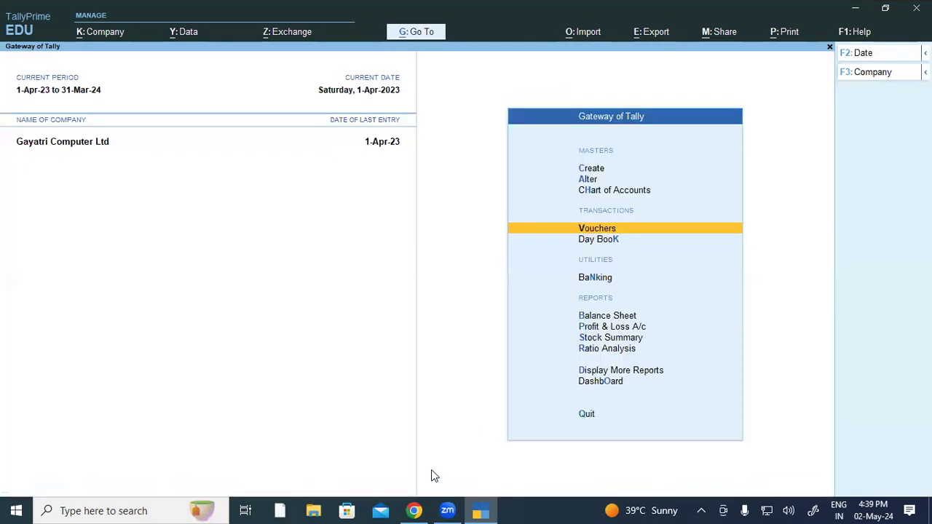
# Step: Switch to the PDF in Chrome and highlight the Sale Voucher[F8] heading and the start of its GST Outword Supply explanation
pyautogui.hotkey('alt', 'Tab')
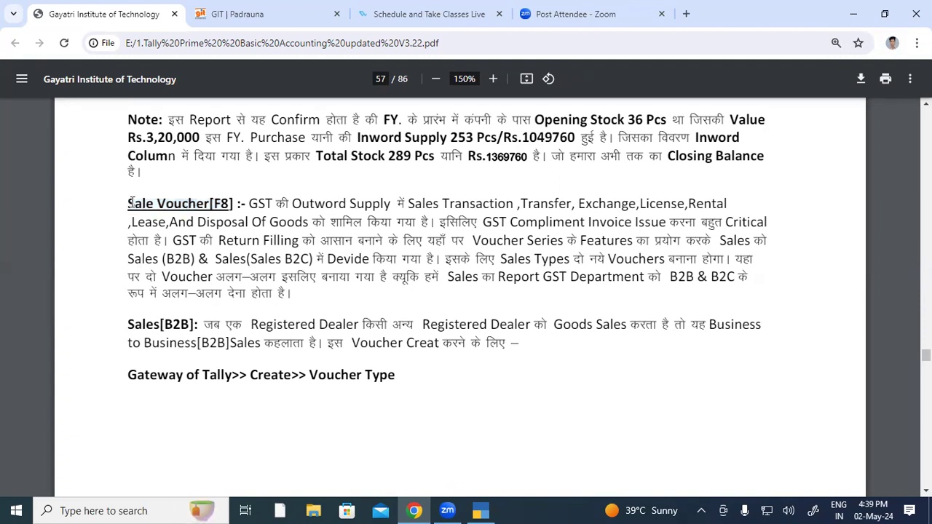
pyautogui.moveTo(132, 203); pyautogui.dragTo(205, 220)
pyautogui.click(225, 209)
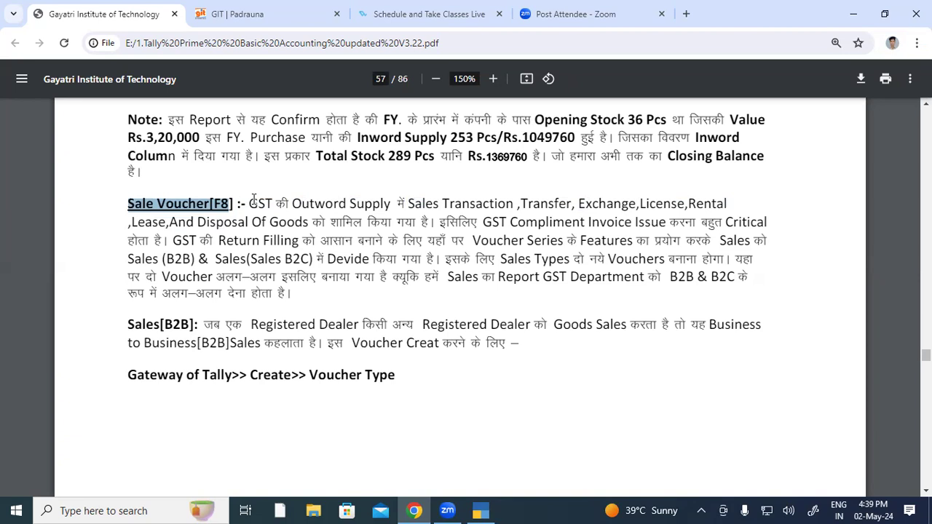
pyautogui.click(254, 197)
pyautogui.moveTo(249, 204); pyautogui.dragTo(493, 200)
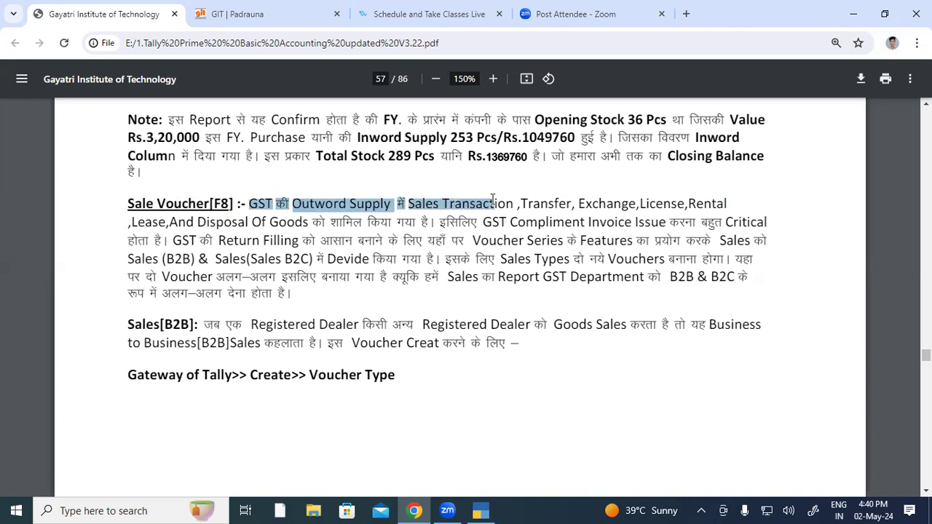